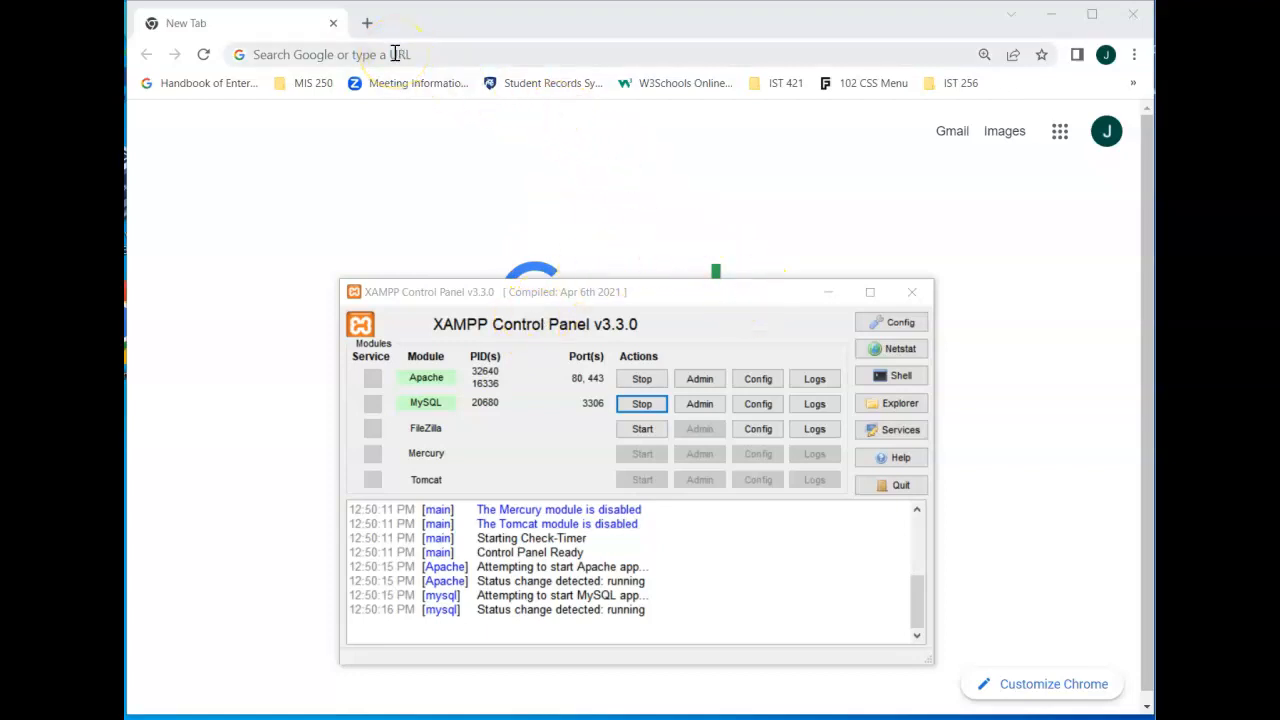
# - Open the locally hosted website at localhost in the browser
pyautogui.click(395, 54)
pyautogui.write('localhost')
pyautogui.press('Return')
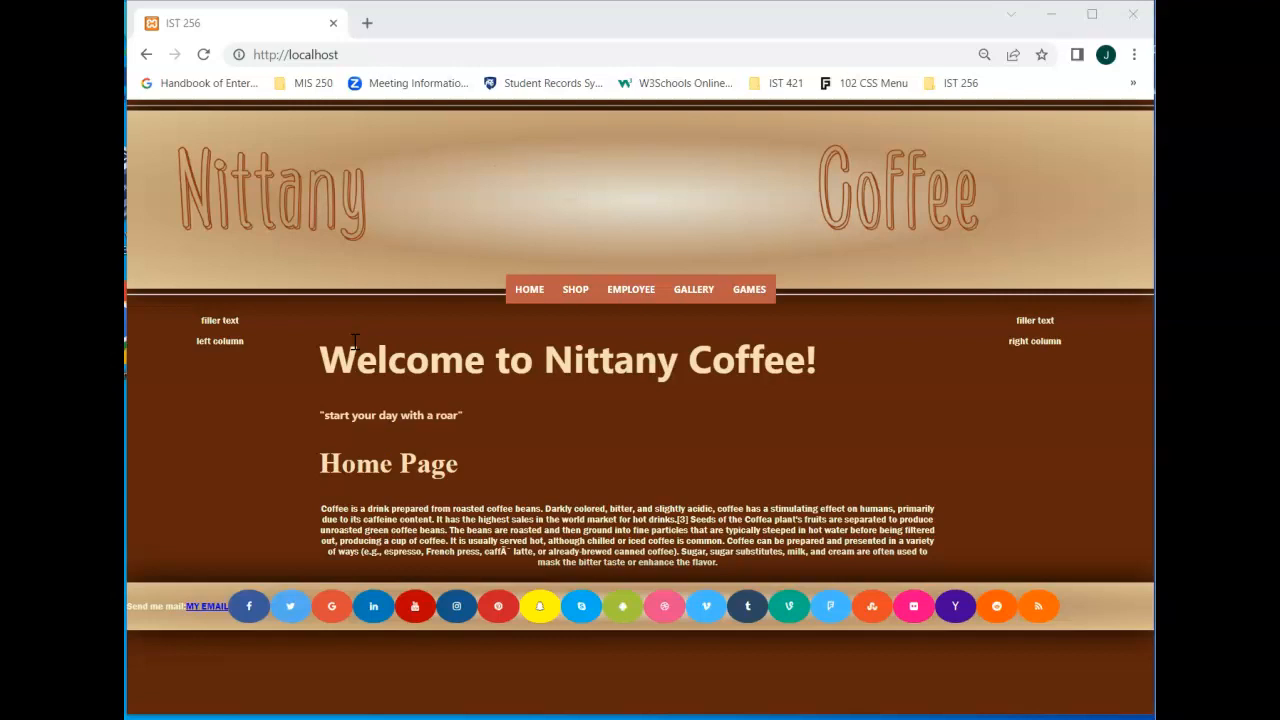
pyautogui.click(351, 58)
pyautogui.moveTo(346, 55); pyautogui.dragTo(245, 58)
pyautogui.hotkey('ctrl', 'c')
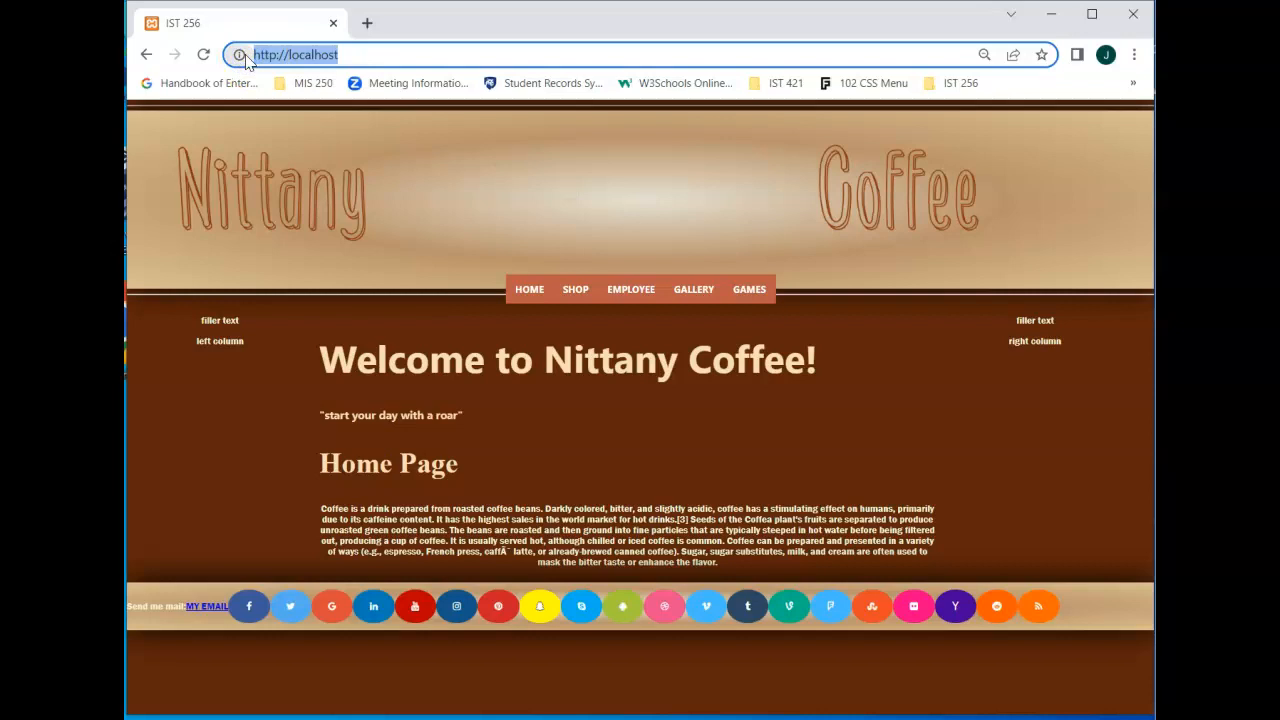
pyautogui.click(369, 24)
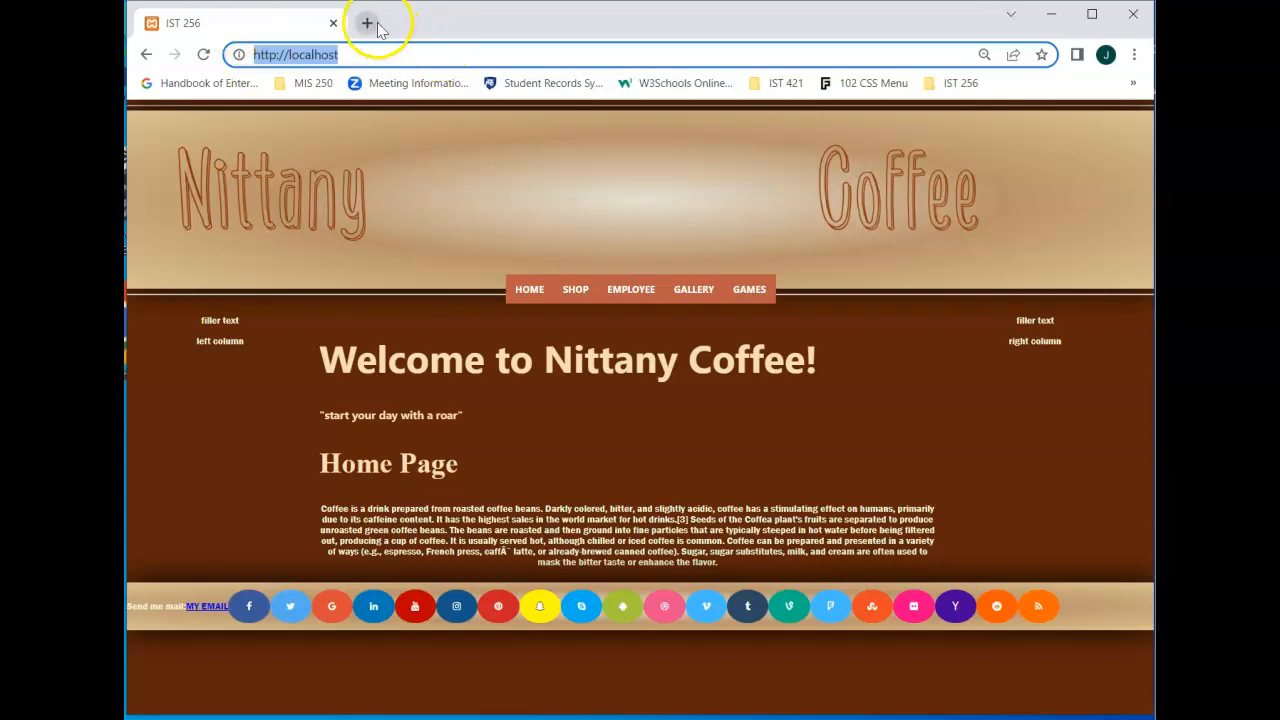
pyautogui.hotkey('ctrl', 'v')
pyautogui.press('Return')
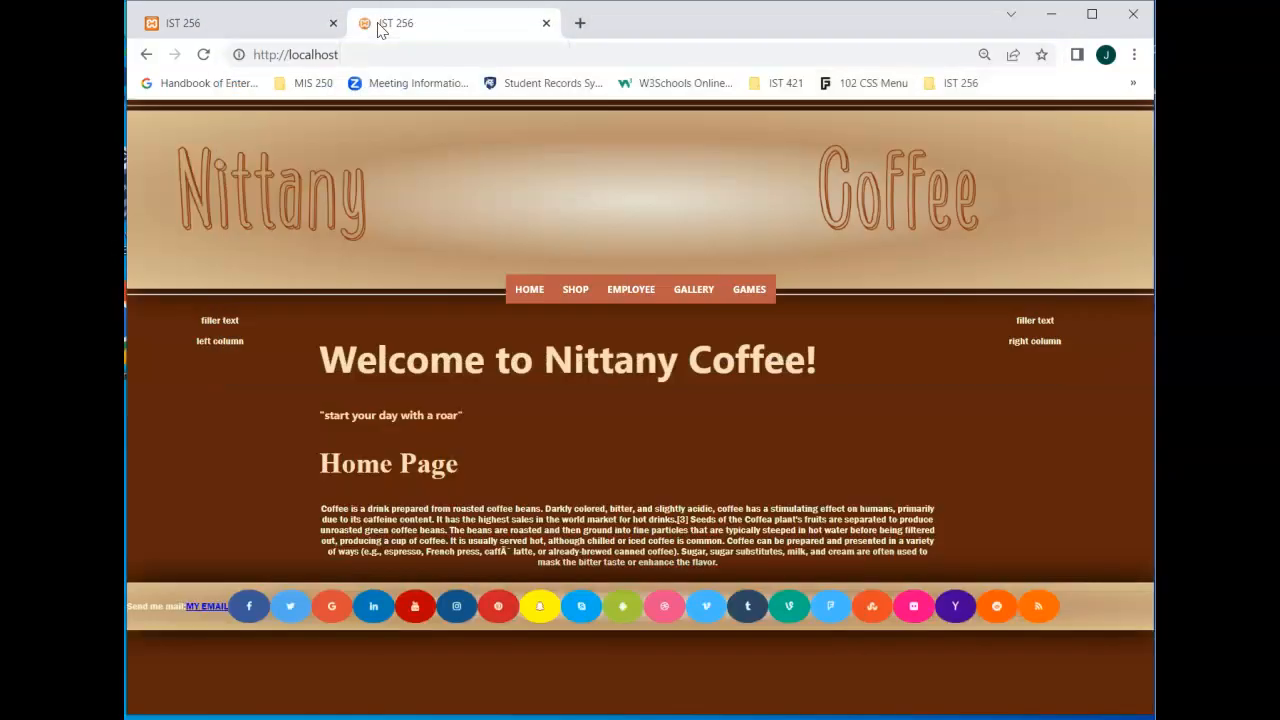
pyautogui.click(368, 52)
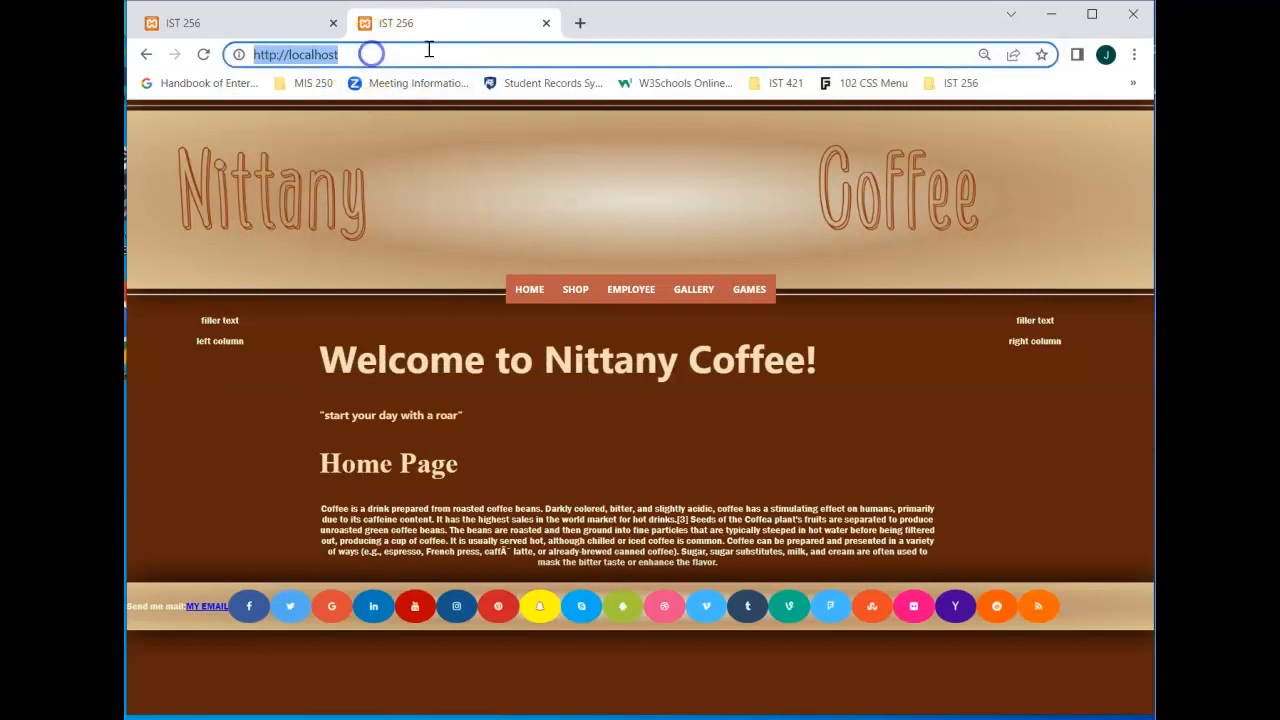
pyautogui.click(443, 52)
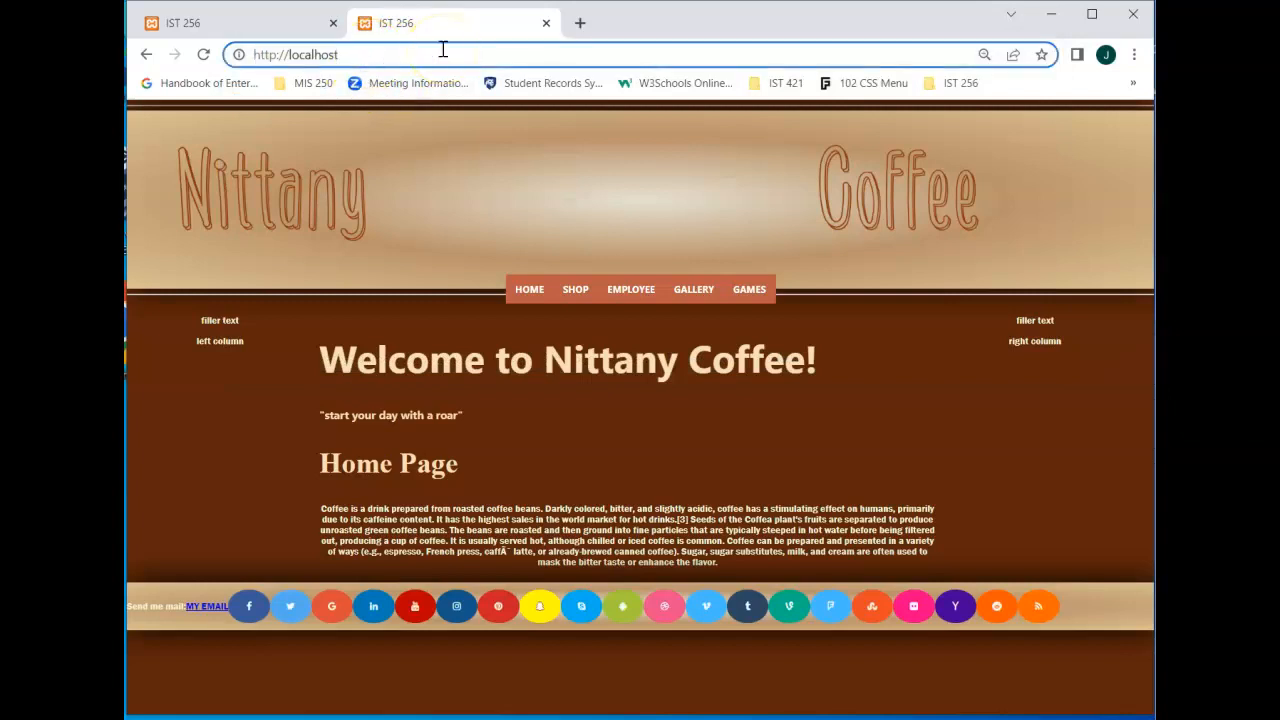
pyautogui.write('/')
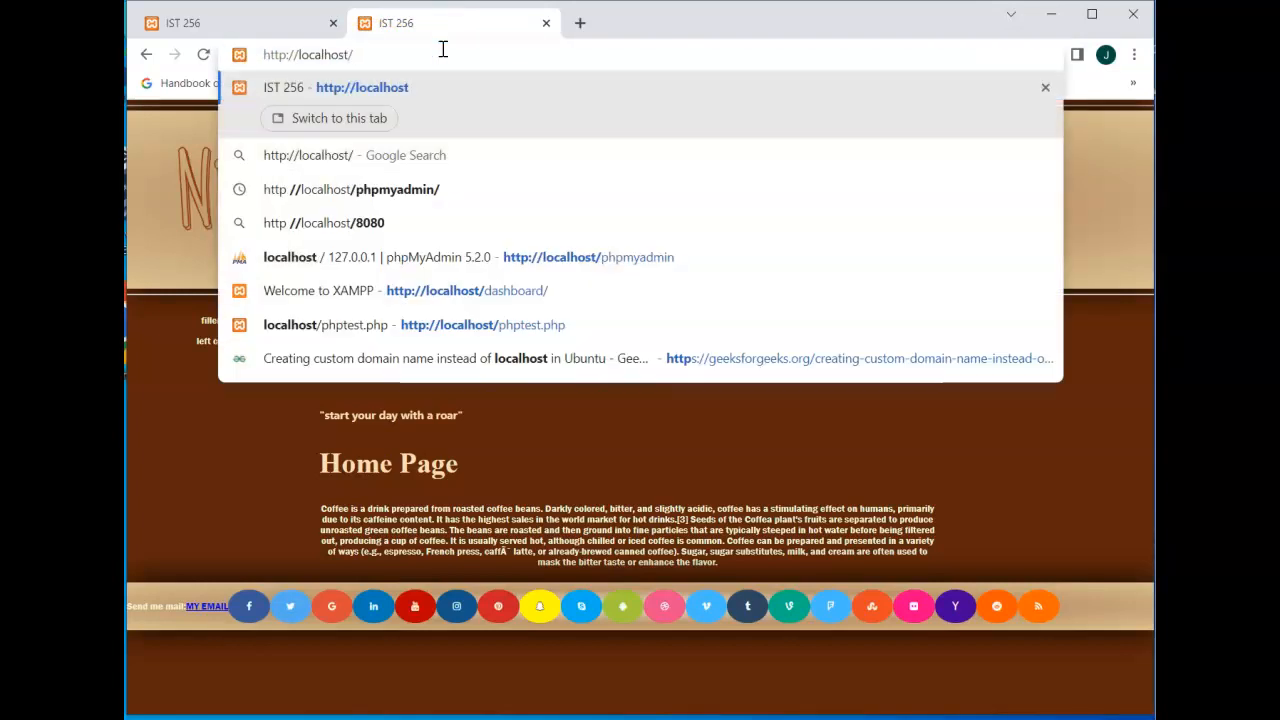
pyautogui.write('php')
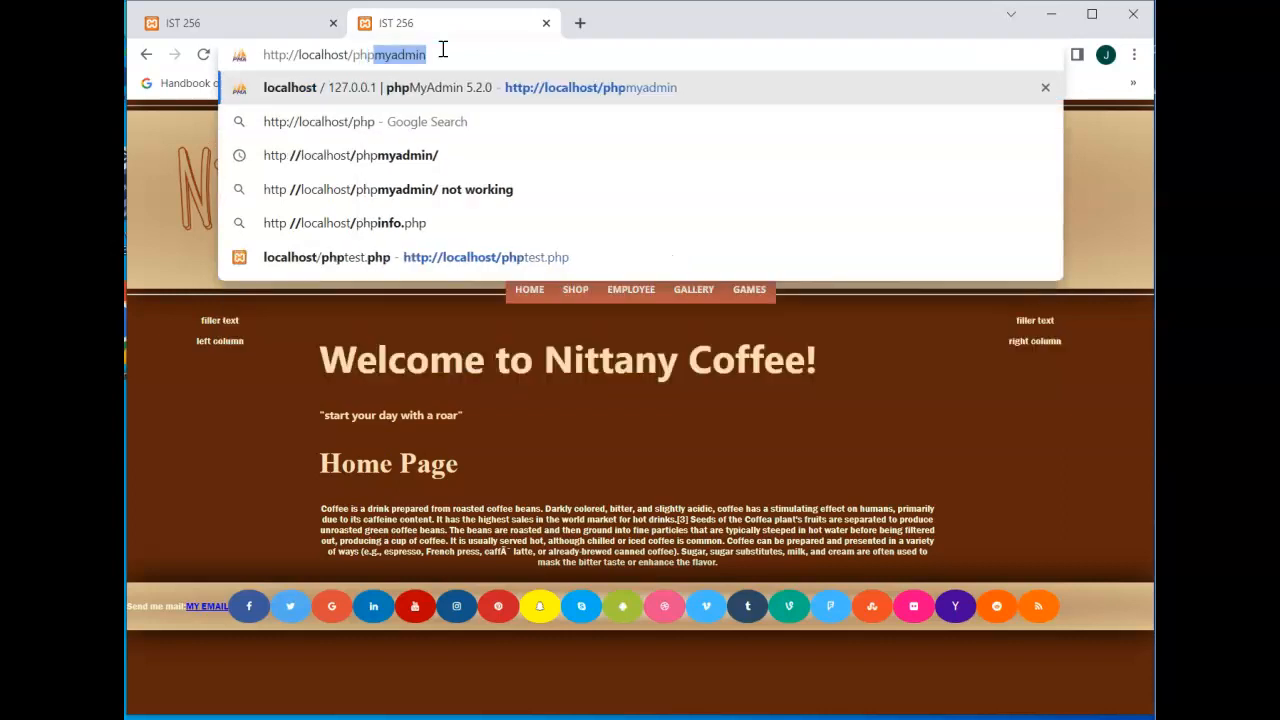
pyautogui.write('my')
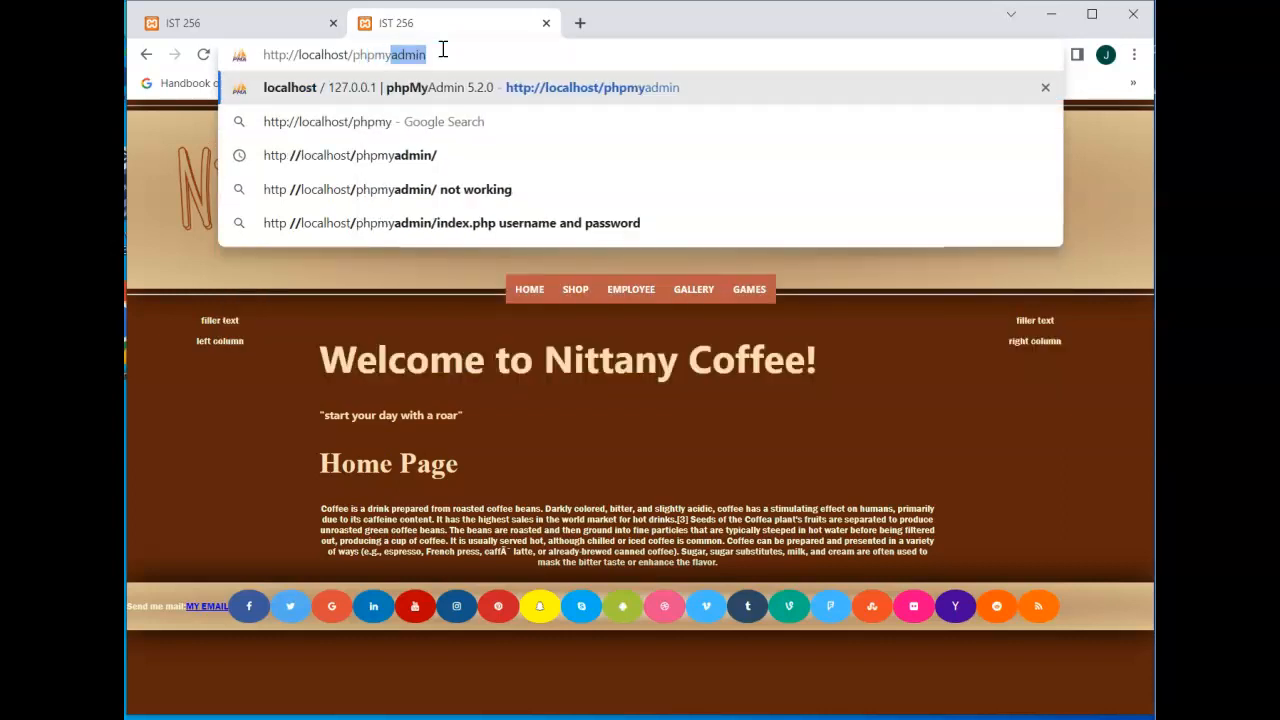
pyautogui.write('admin')
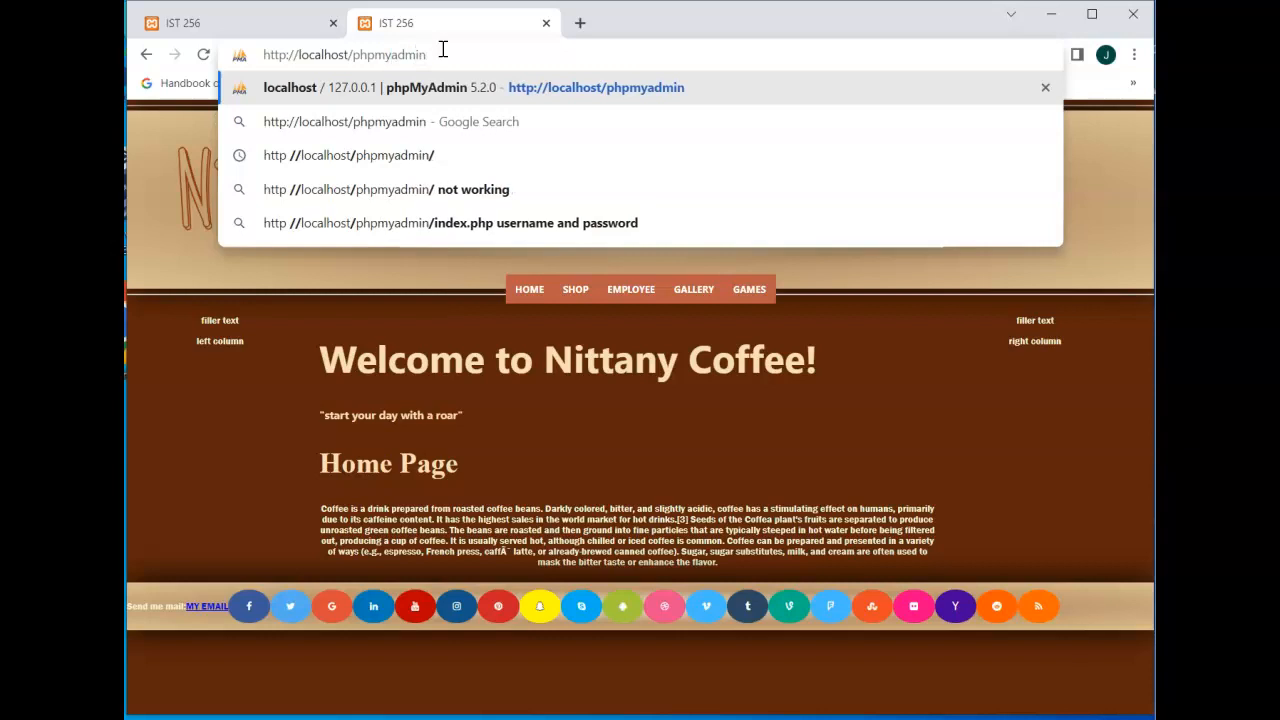
pyautogui.press('Return')
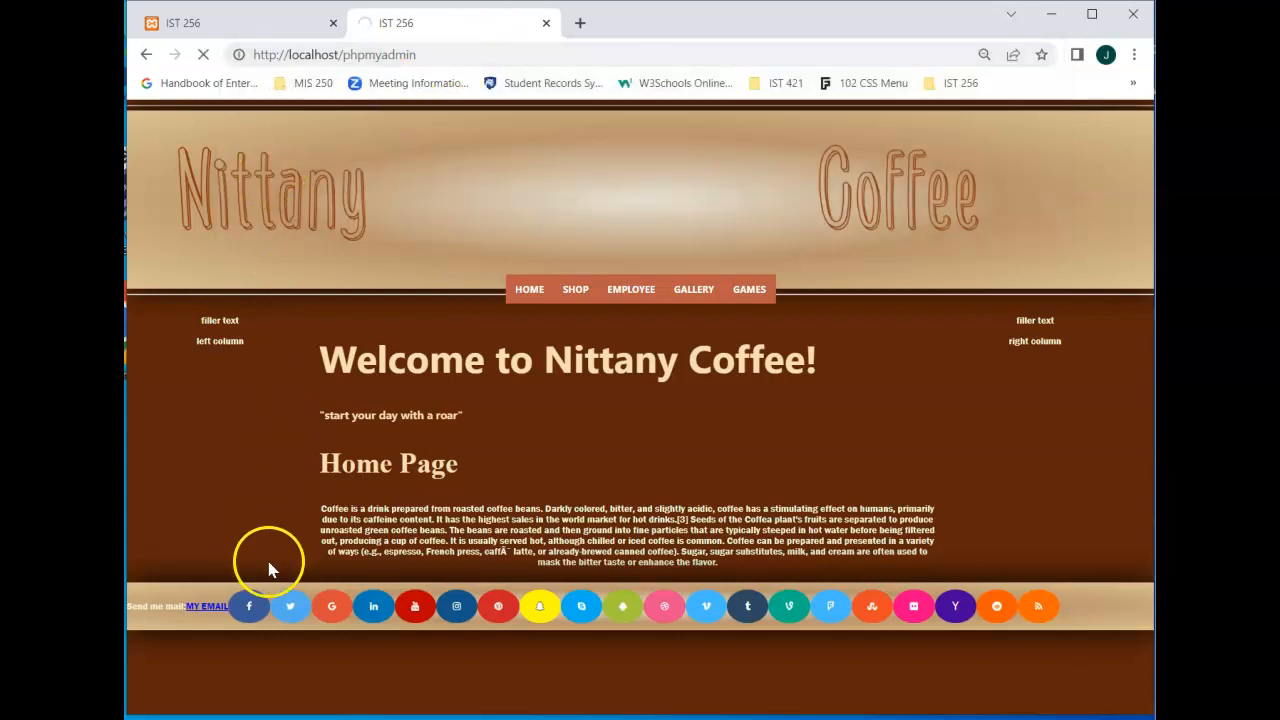
# - Inspect the phpMyAdmin address at 200% screen magnification, then restore 100% and minimize Magnifier
pyautogui.press('super+plus')
pyautogui.moveTo(251, 376); pyautogui.dragTo(299, 222)
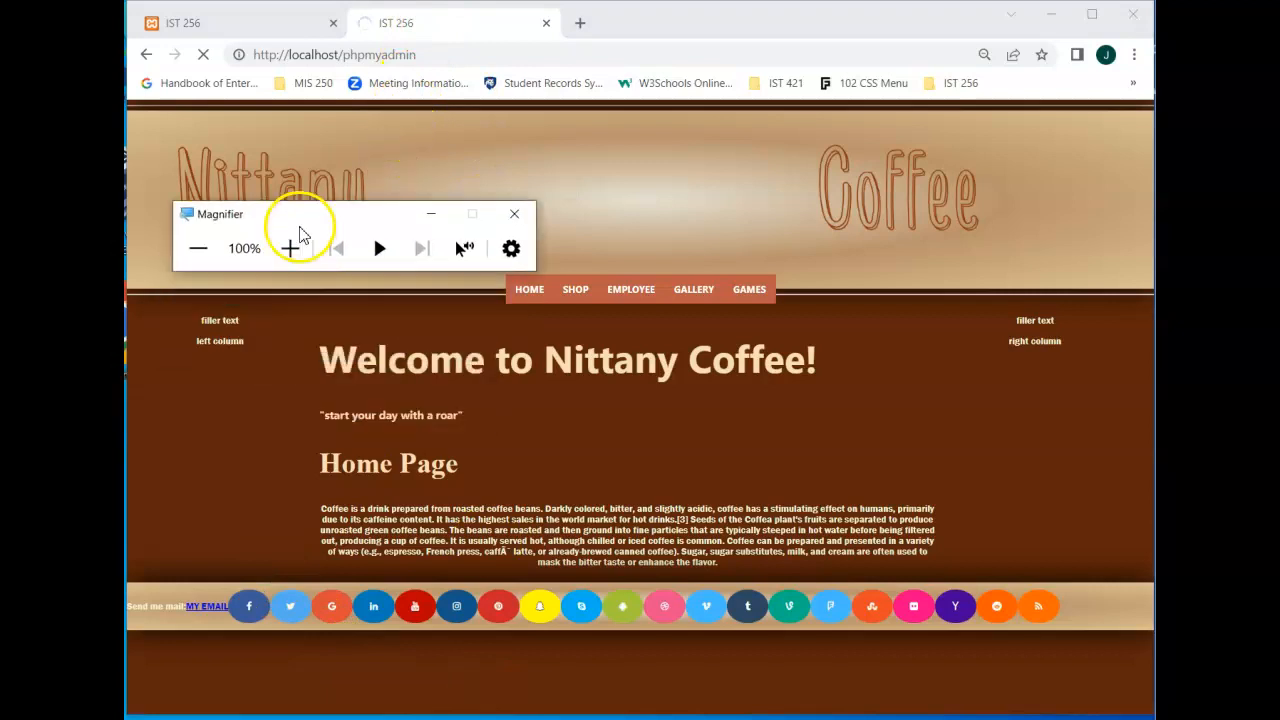
pyautogui.click(286, 241)
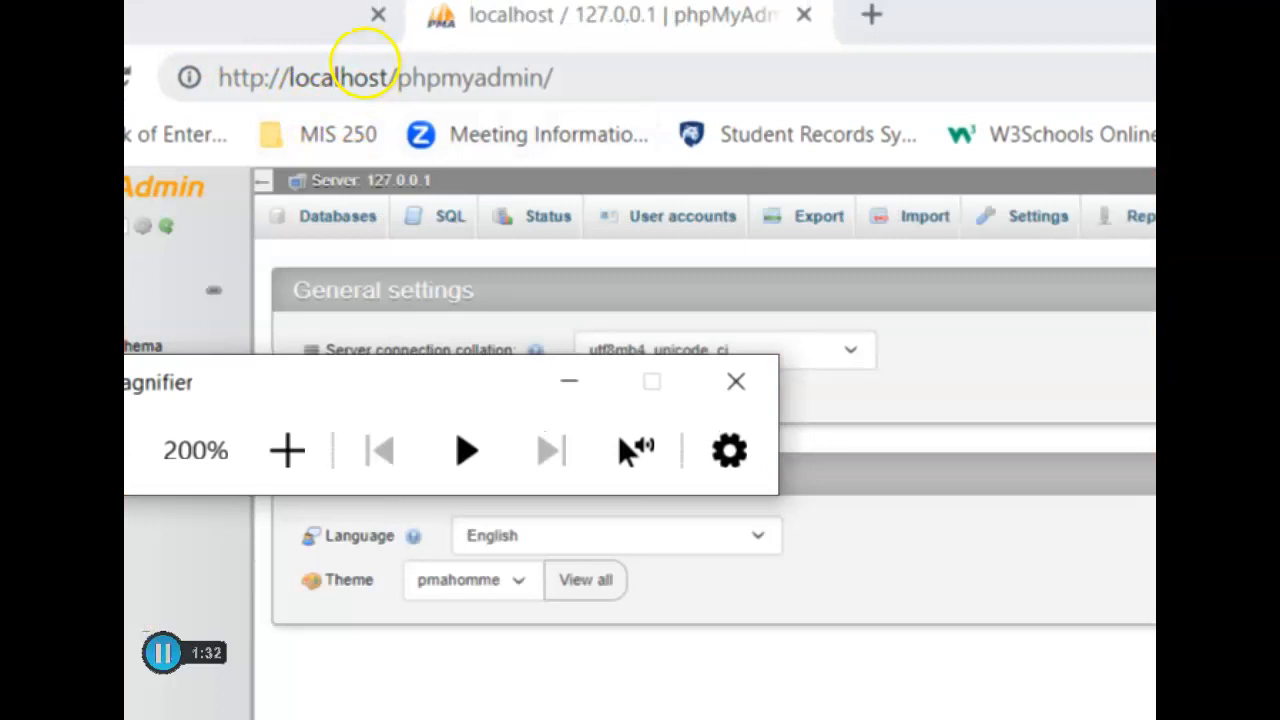
pyautogui.click(196, 241)
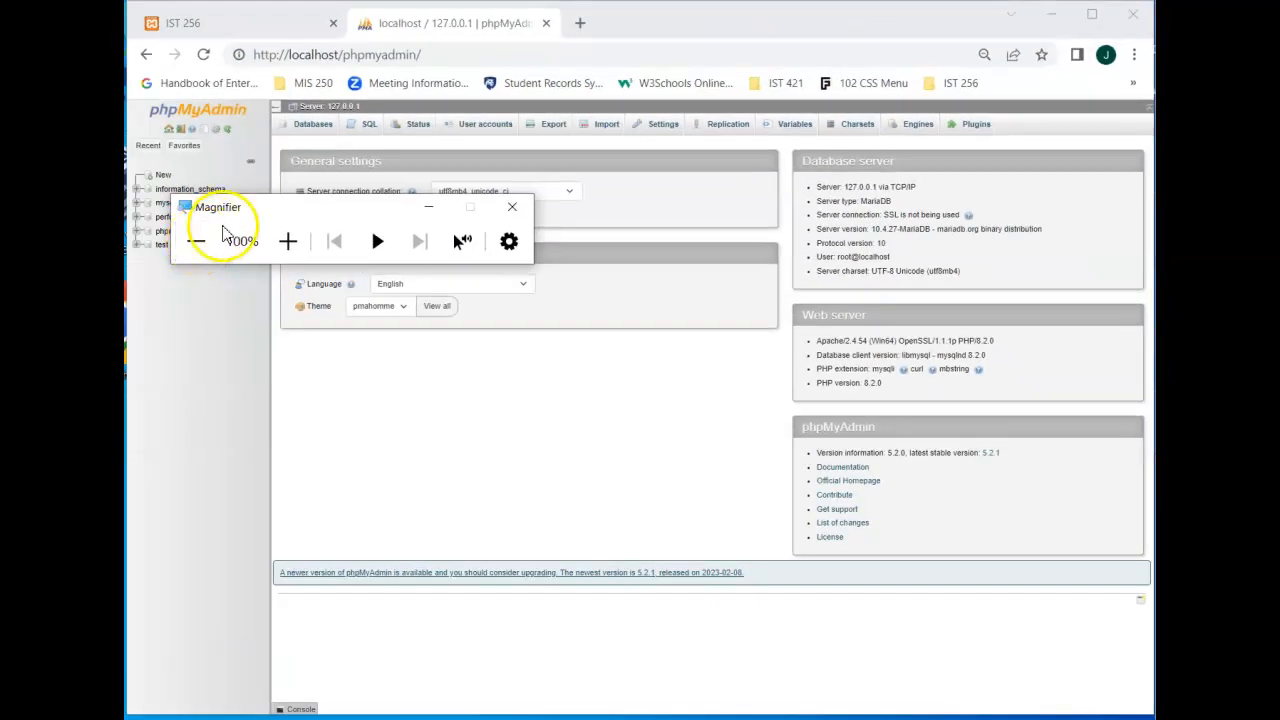
pyautogui.click(429, 207)
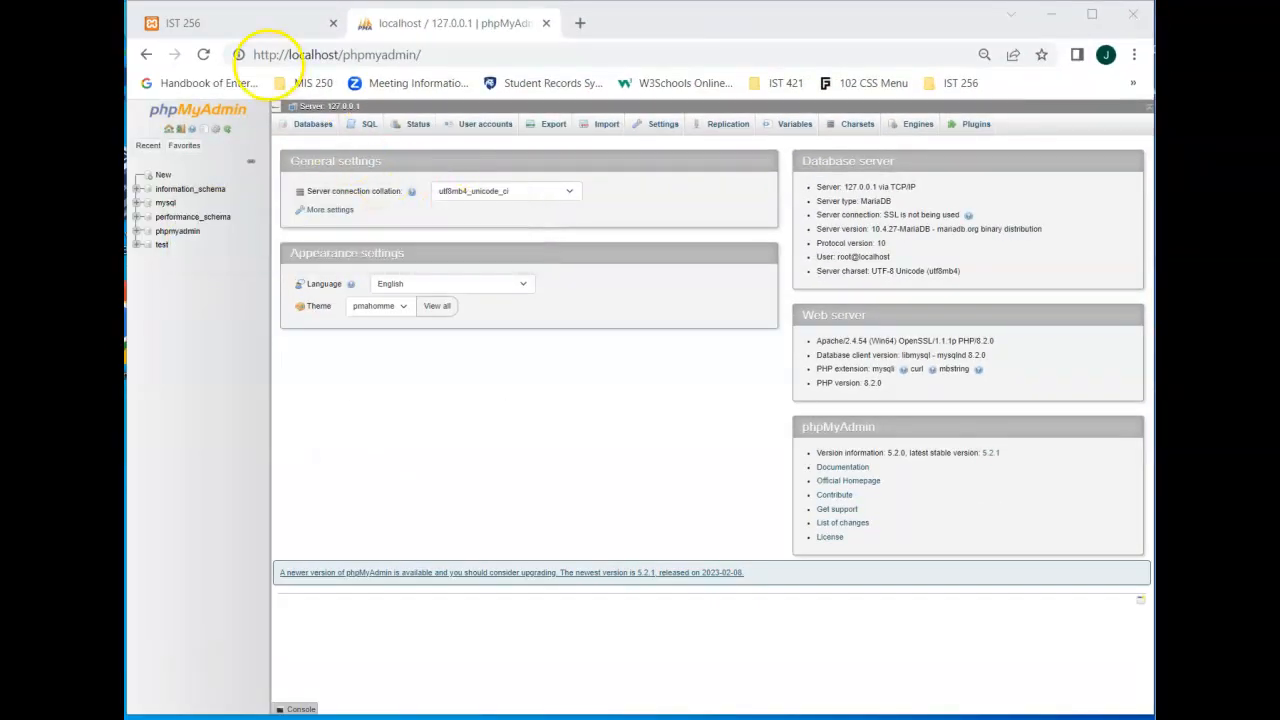
# - Review the local website and the running modules in the XAMPP Control Panel, then return to the phpMyAdmin page
pyautogui.click(255, 30)
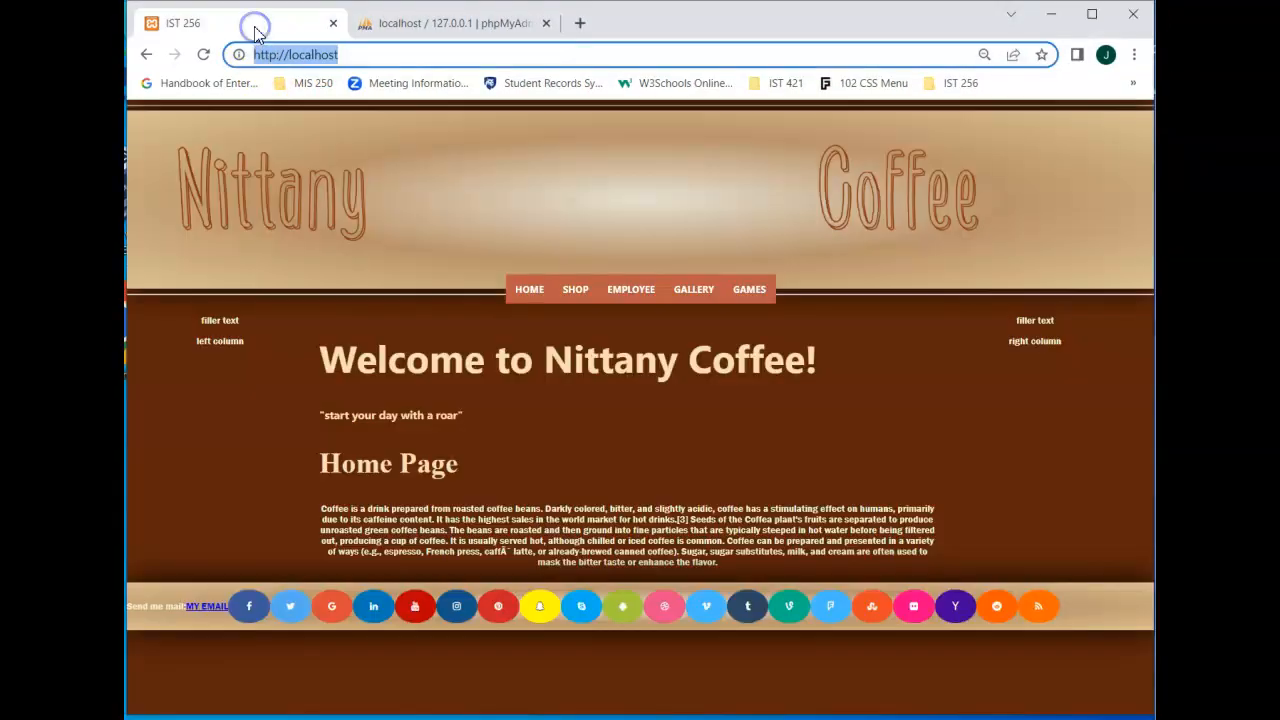
pyautogui.click(608, 718)
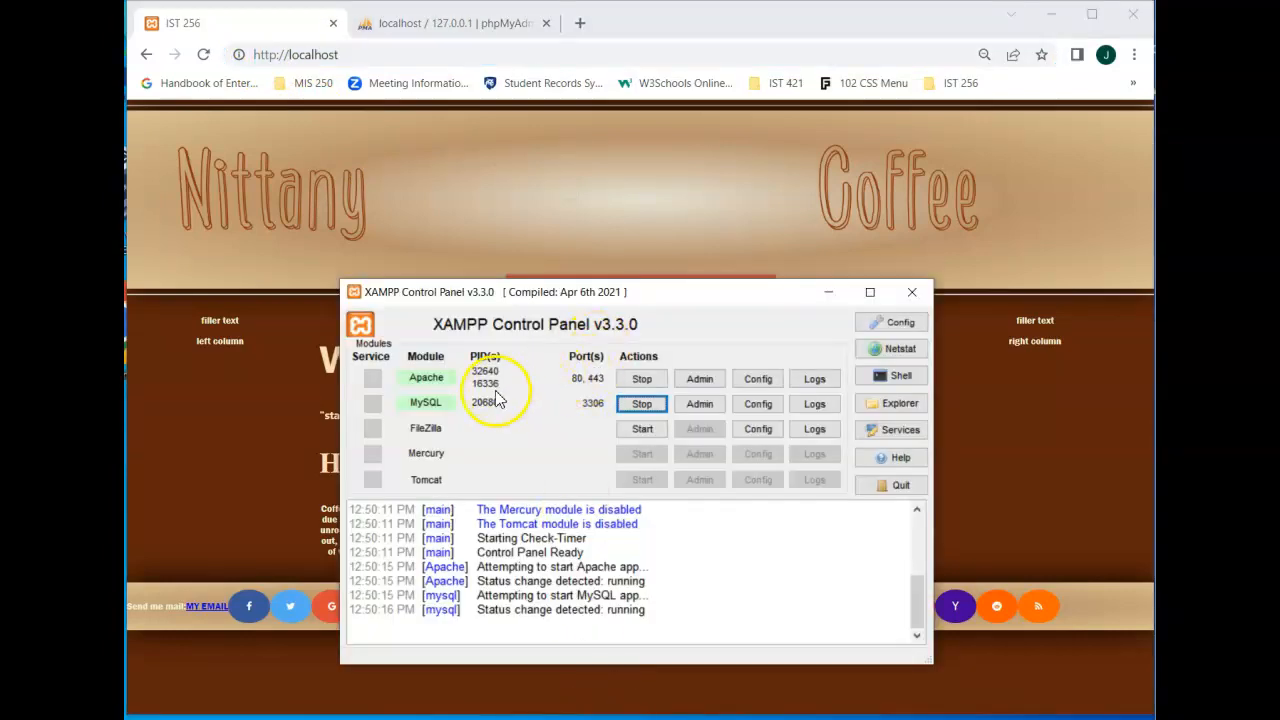
pyautogui.click(825, 293)
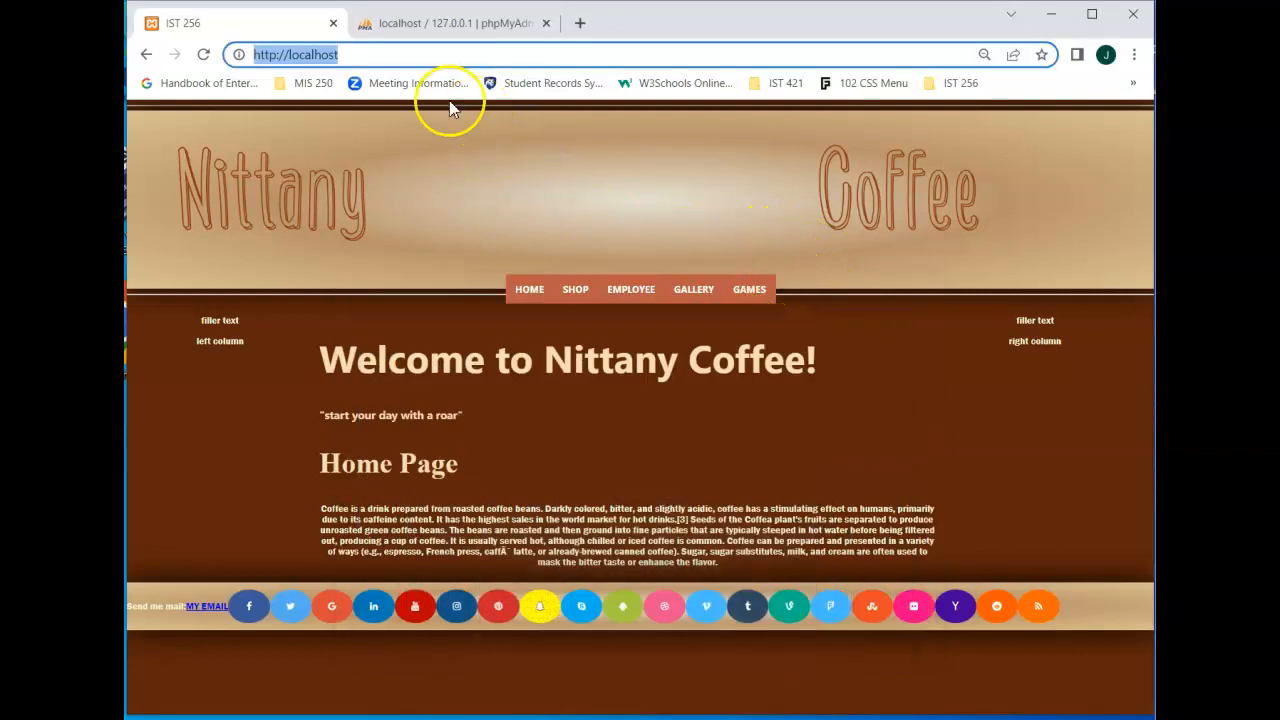
pyautogui.click(440, 22)
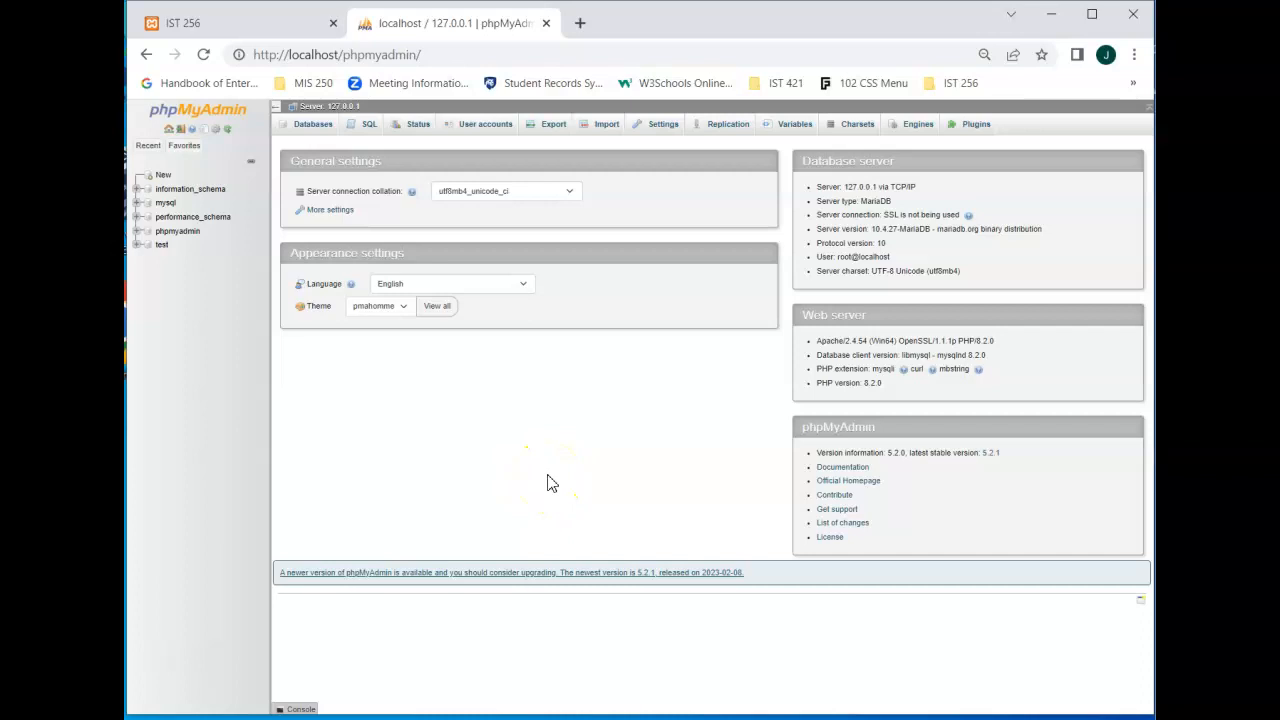
# - Examine the database server's user and the web server details at 200% magnification, then restore 100%
pyautogui.press('super+plus')
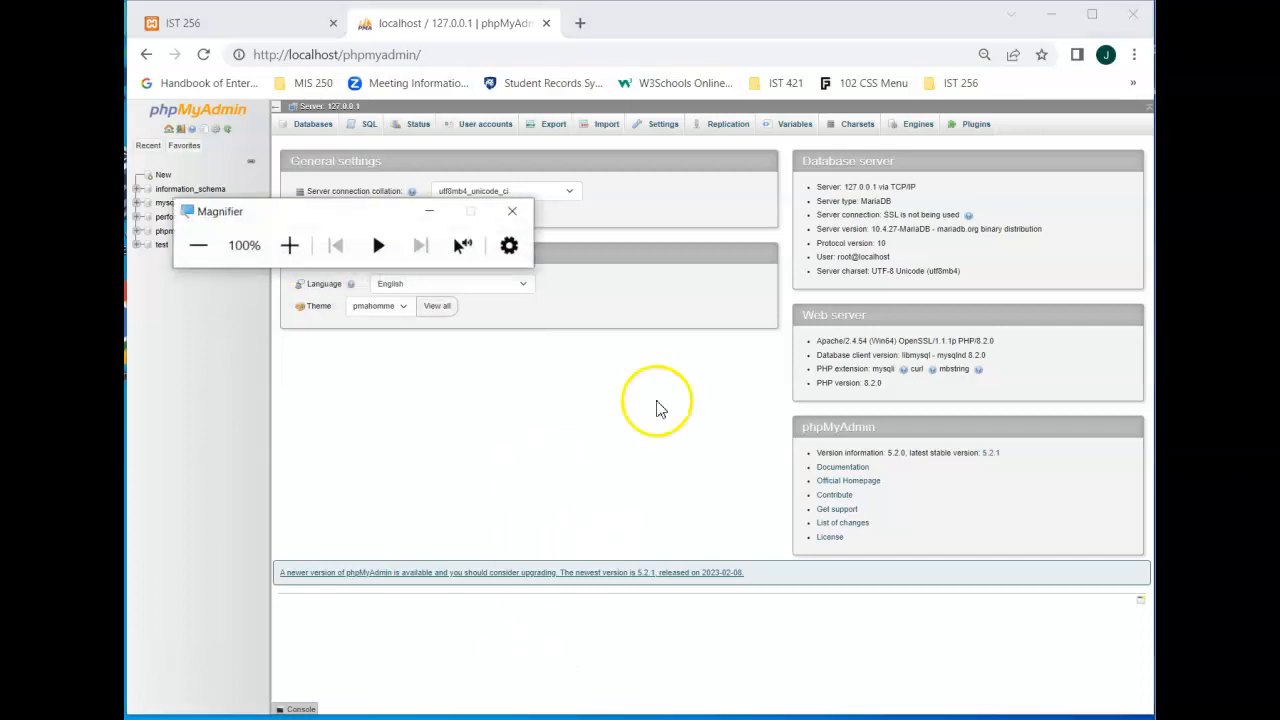
pyautogui.moveTo(266, 212); pyautogui.dragTo(431, 277)
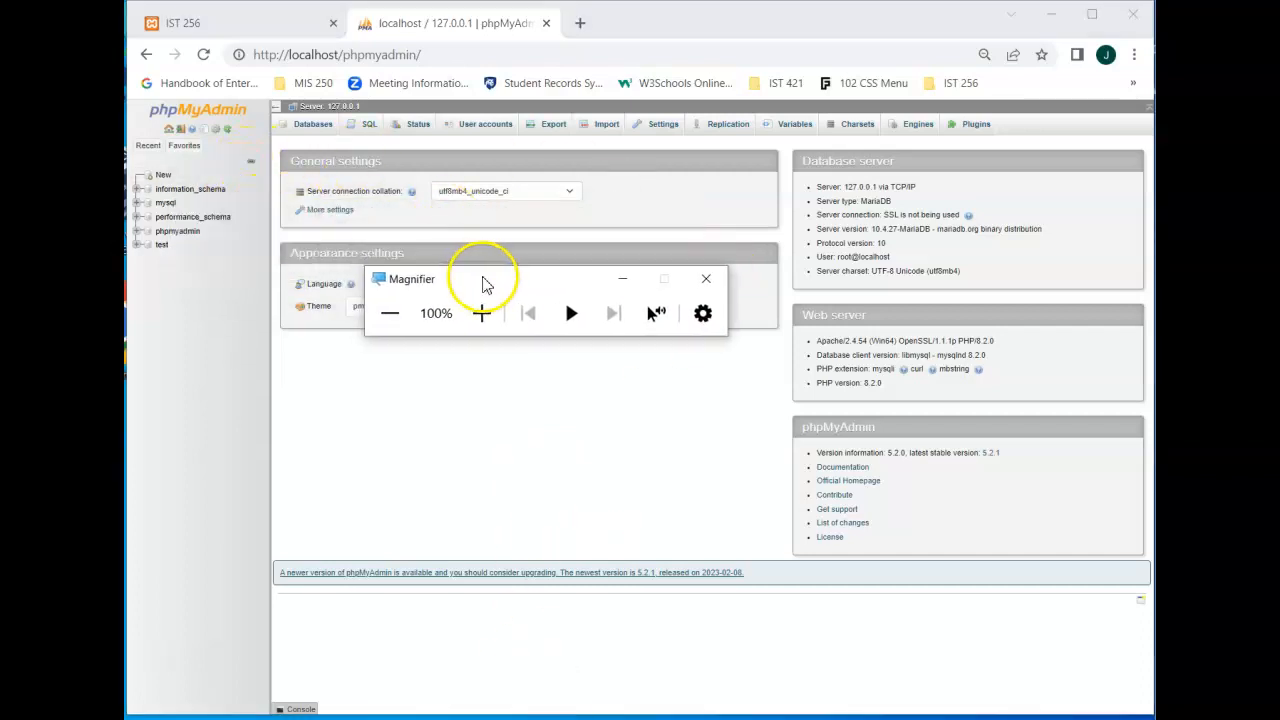
pyautogui.click(480, 311)
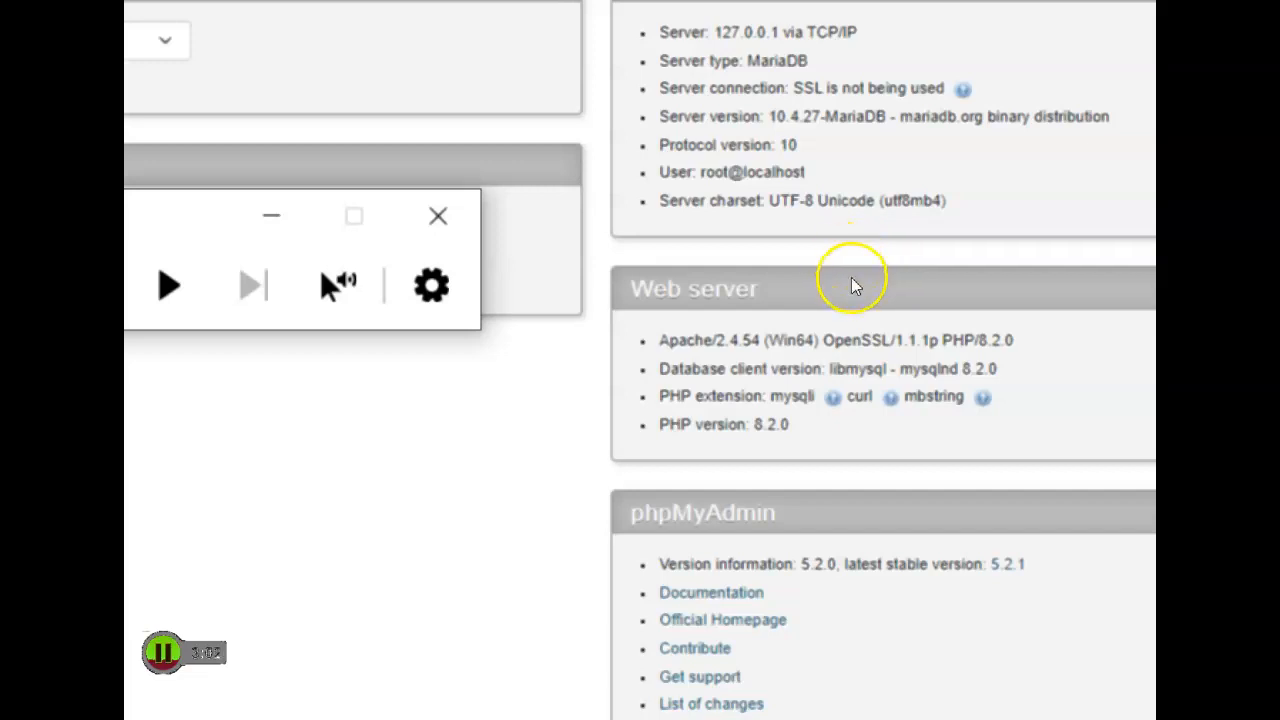
pyautogui.moveTo(851, 256); pyautogui.dragTo(889, 256)
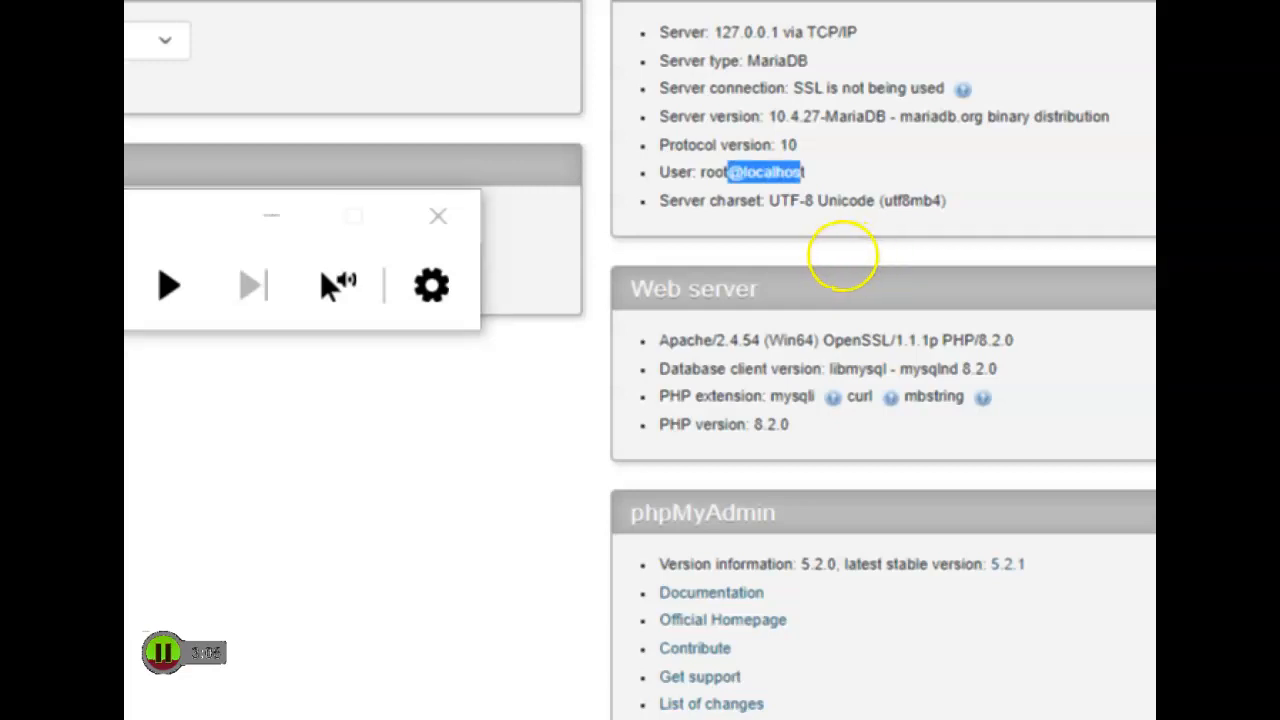
pyautogui.doubleClick(843, 254)
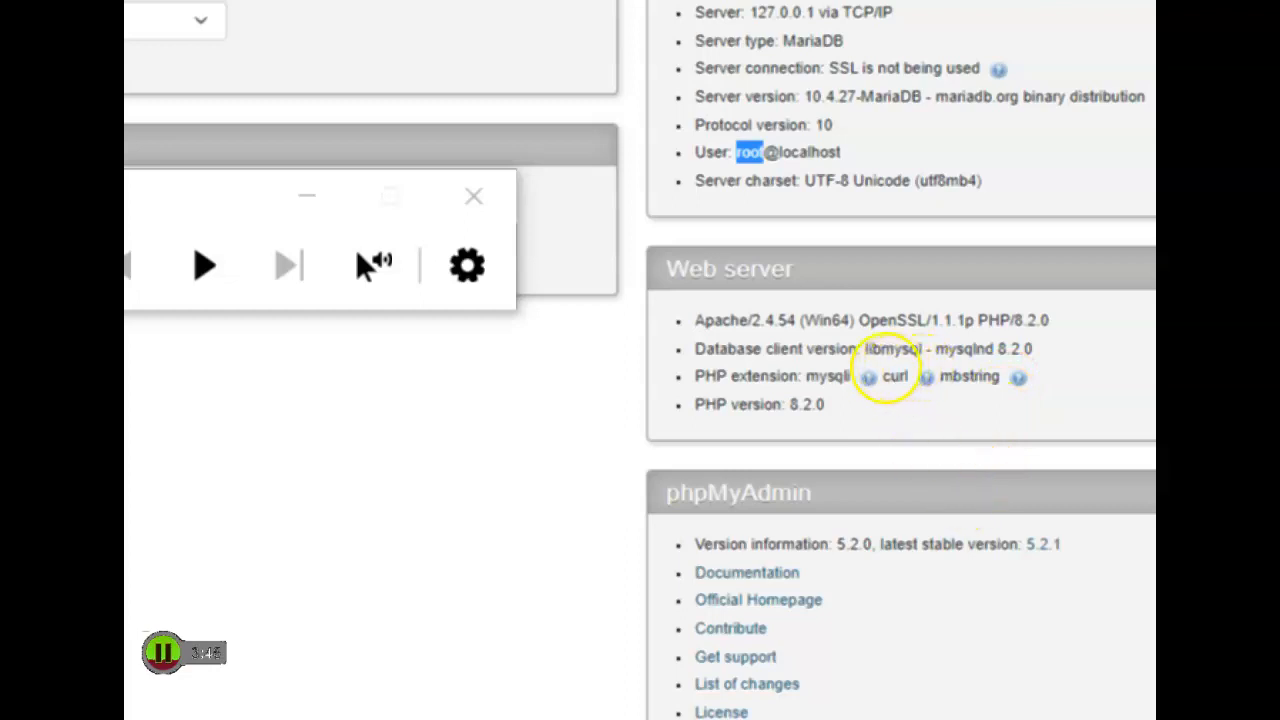
pyautogui.tripleClick(888, 372)
pyautogui.click(887, 370)
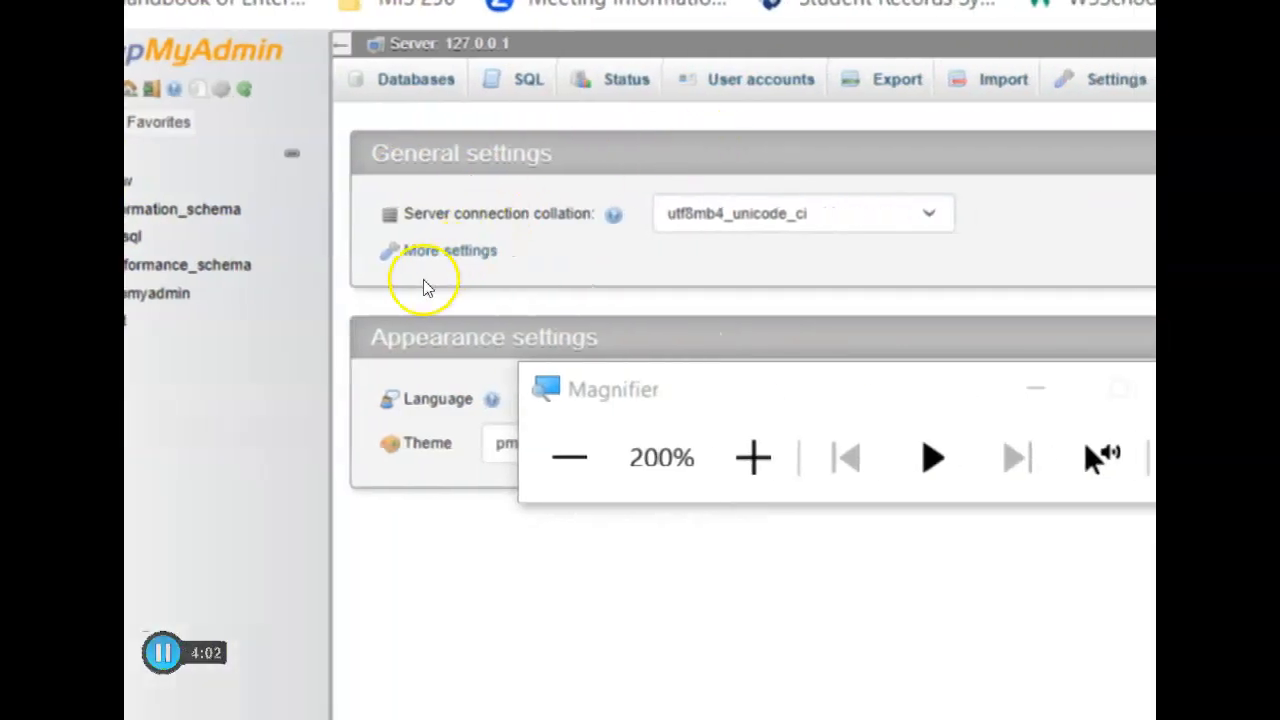
pyautogui.click(571, 457)
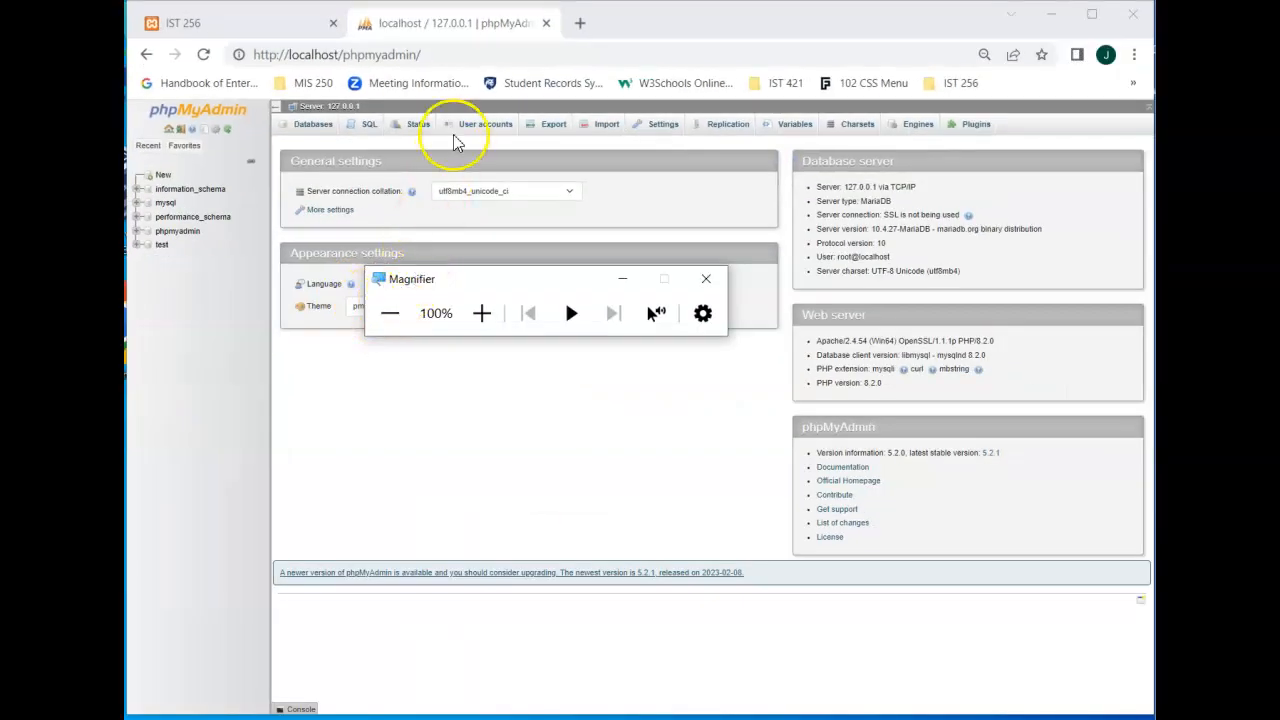
# - Create a database named employee with the utf8mb4_general_ci collation, working at 200% screen magnification
pyautogui.moveTo(500, 285); pyautogui.dragTo(489, 511)
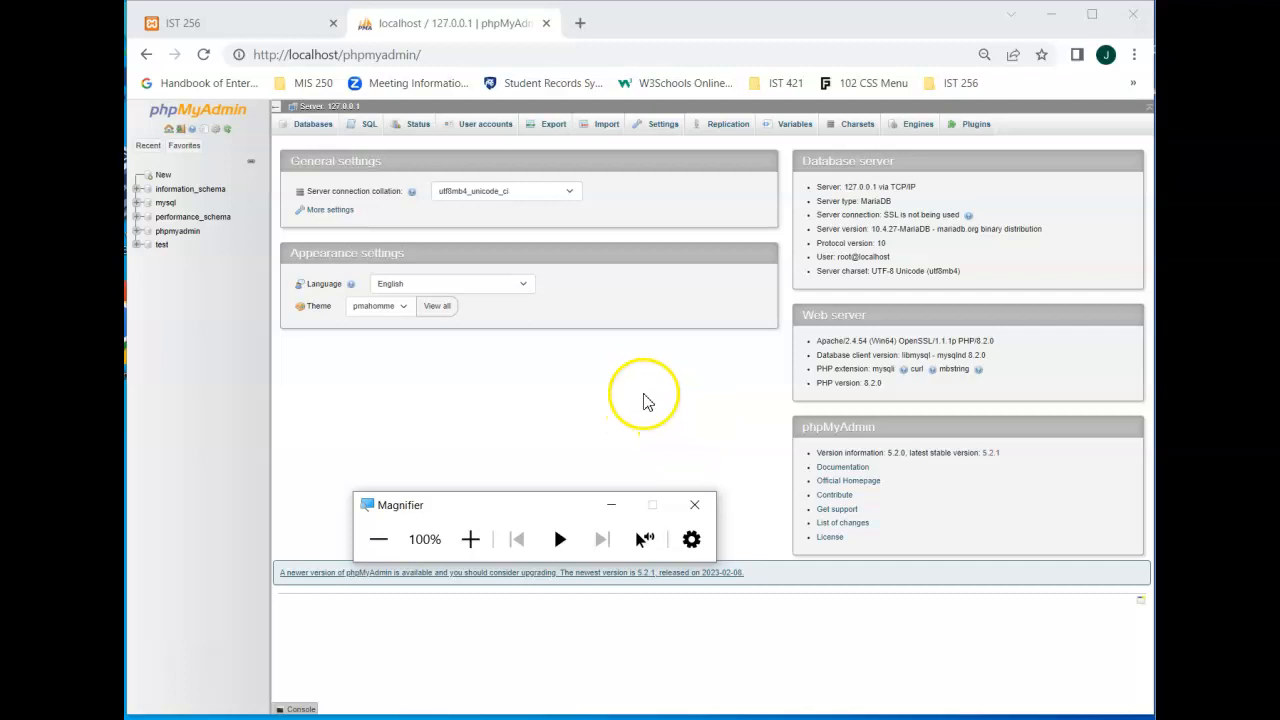
pyautogui.moveTo(486, 514); pyautogui.dragTo(252, 269)
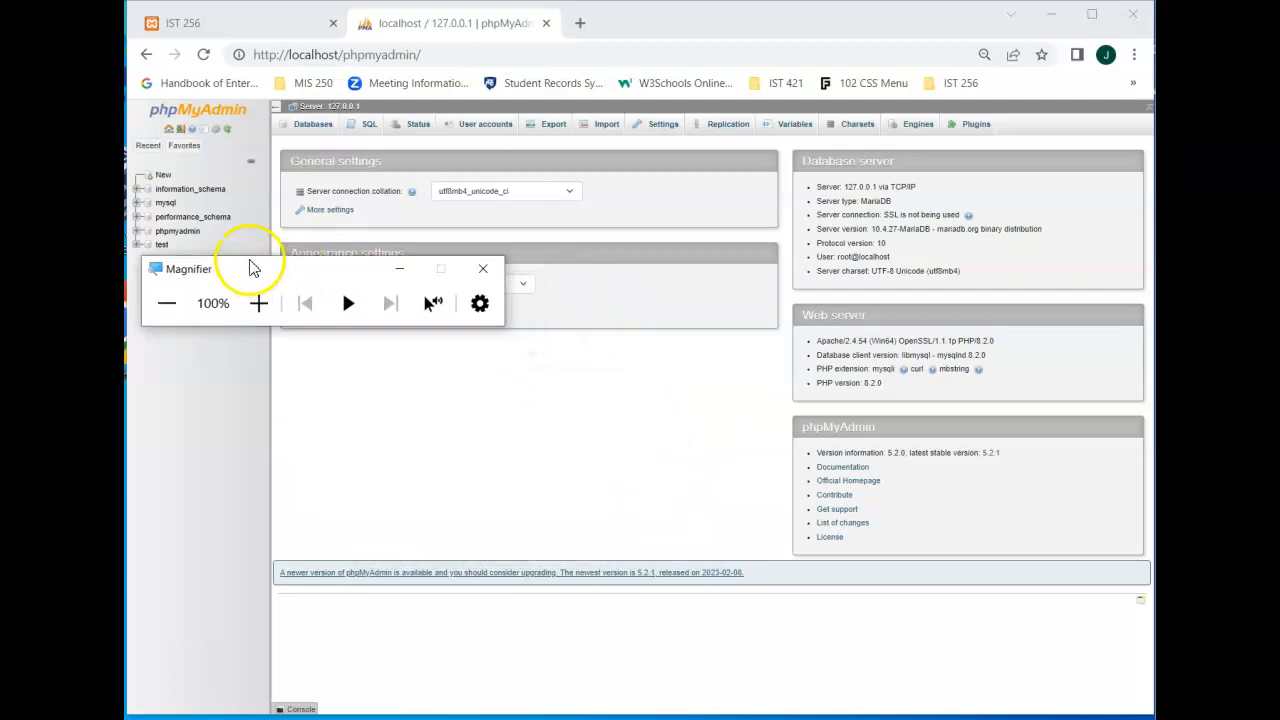
pyautogui.click(259, 303)
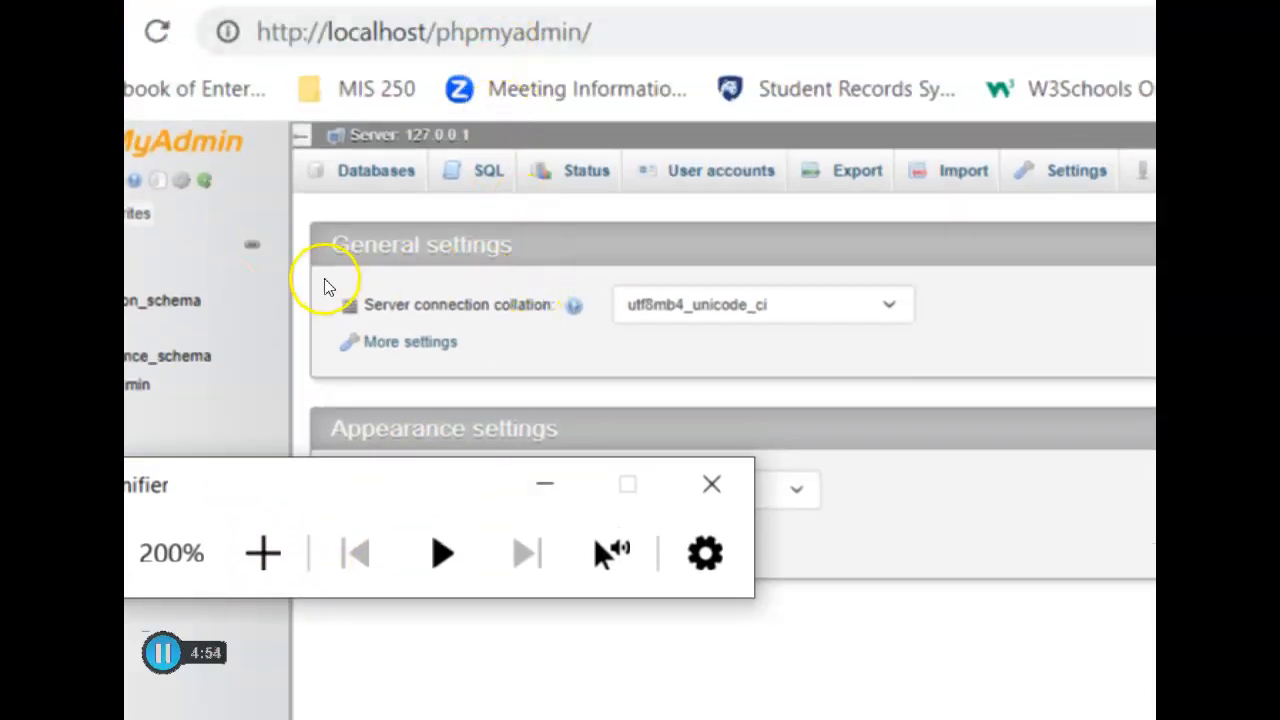
pyautogui.moveTo(325, 280); pyautogui.dragTo(472, 361)
pyautogui.click(405, 205)
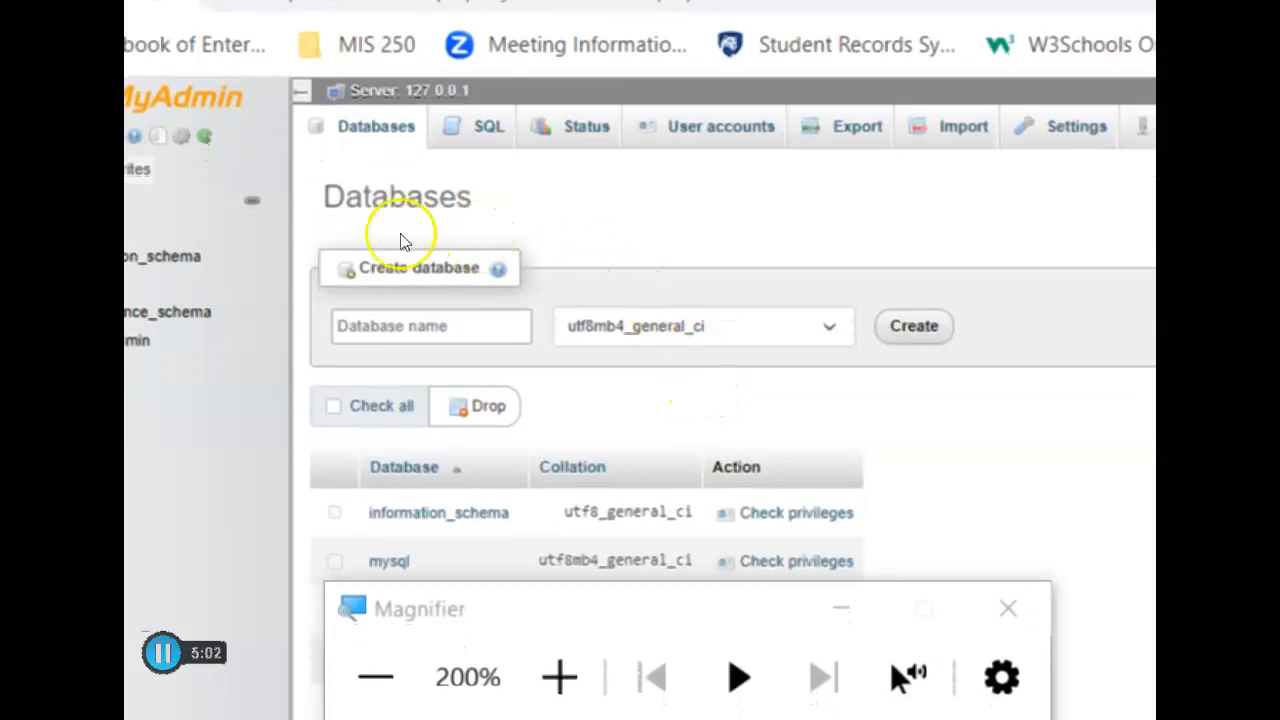
pyautogui.click(346, 216)
pyautogui.click(446, 327)
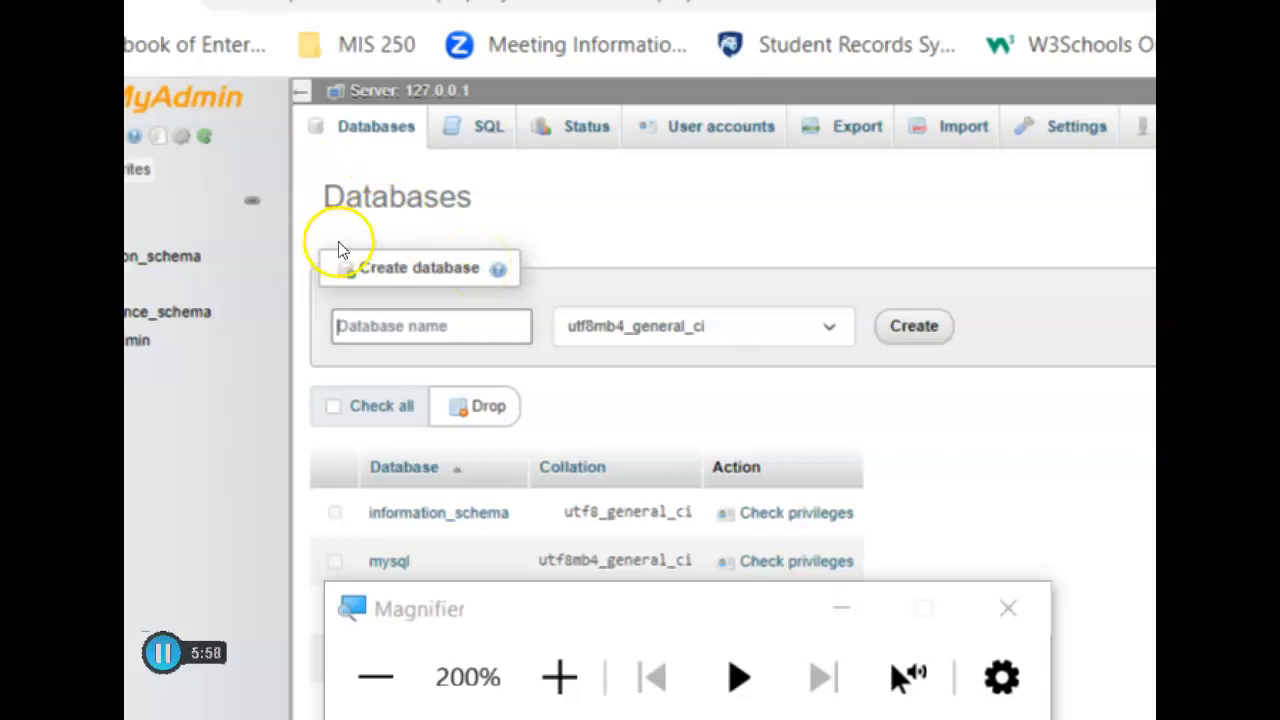
pyautogui.write('e')
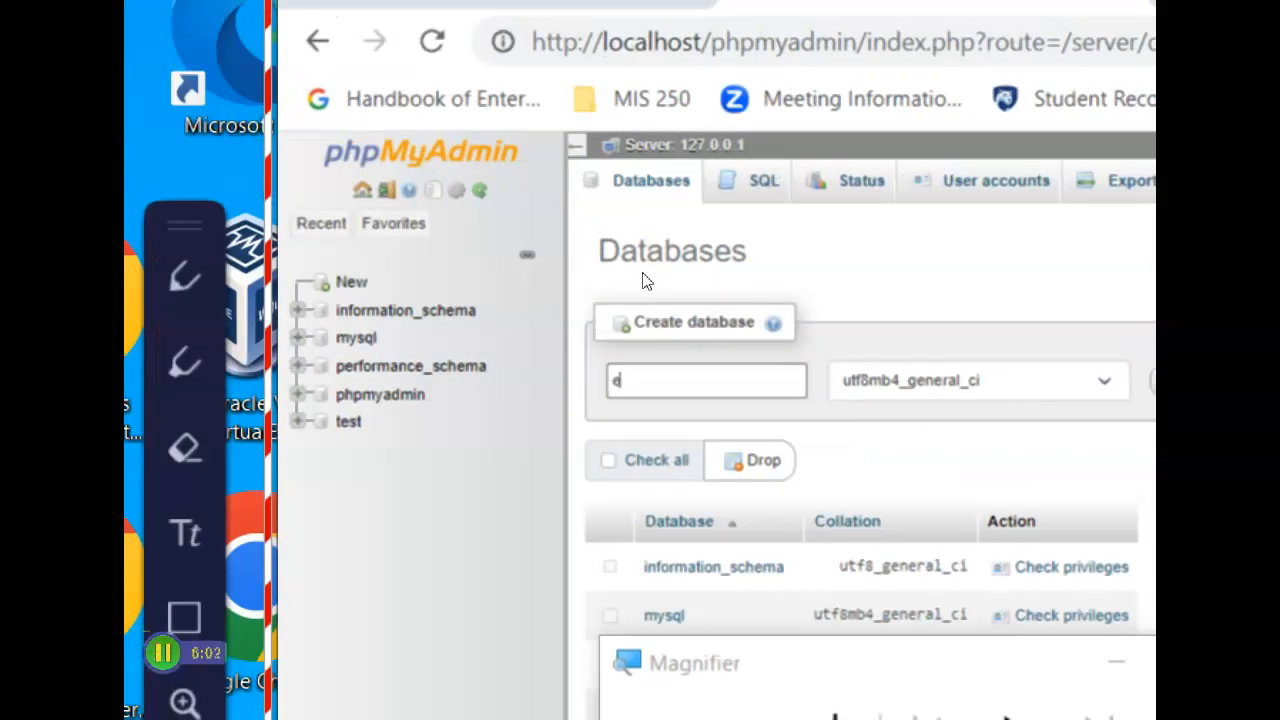
pyautogui.write('mployee')
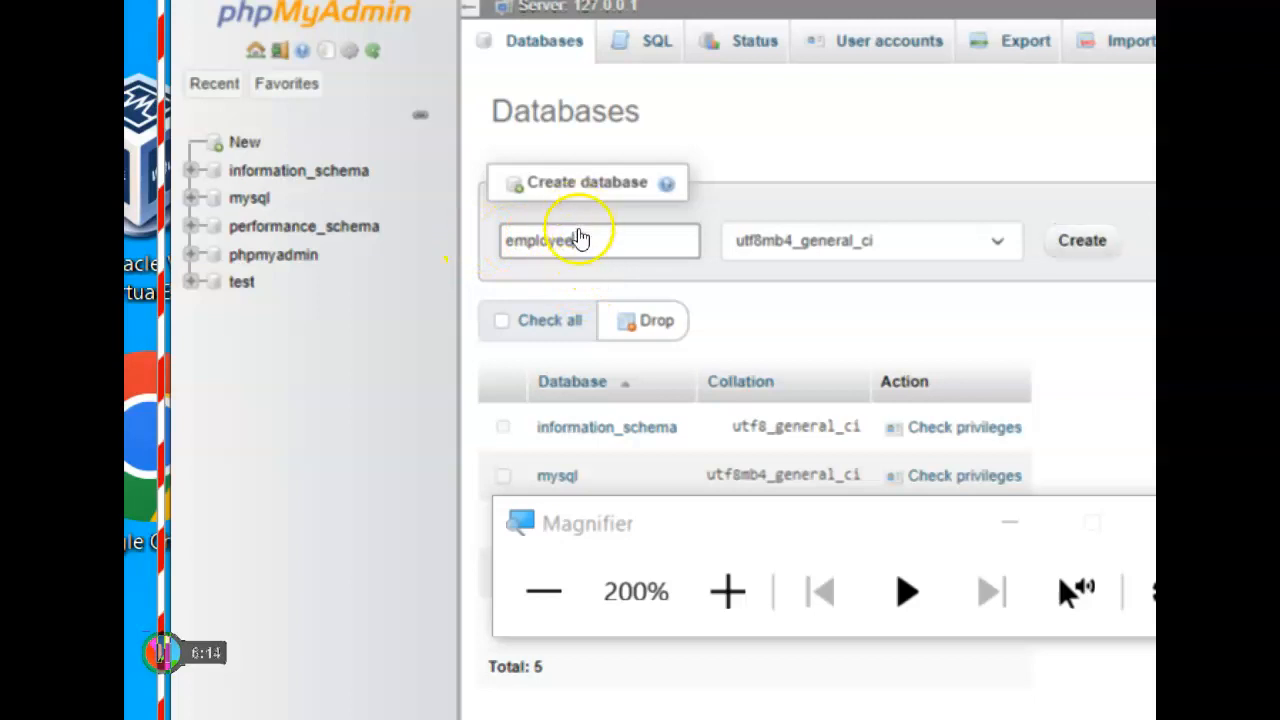
pyautogui.press('Return')
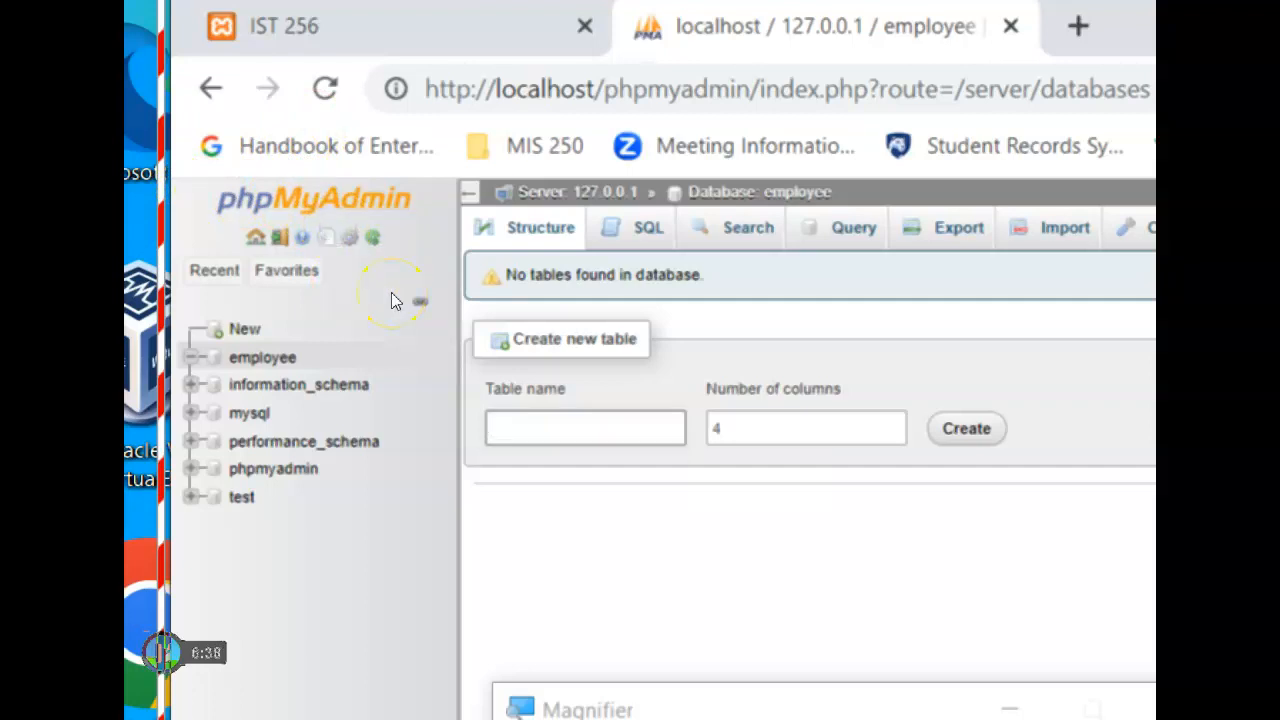
# - Start a new table named user with 2 columns in the employee database
pyautogui.write('user')
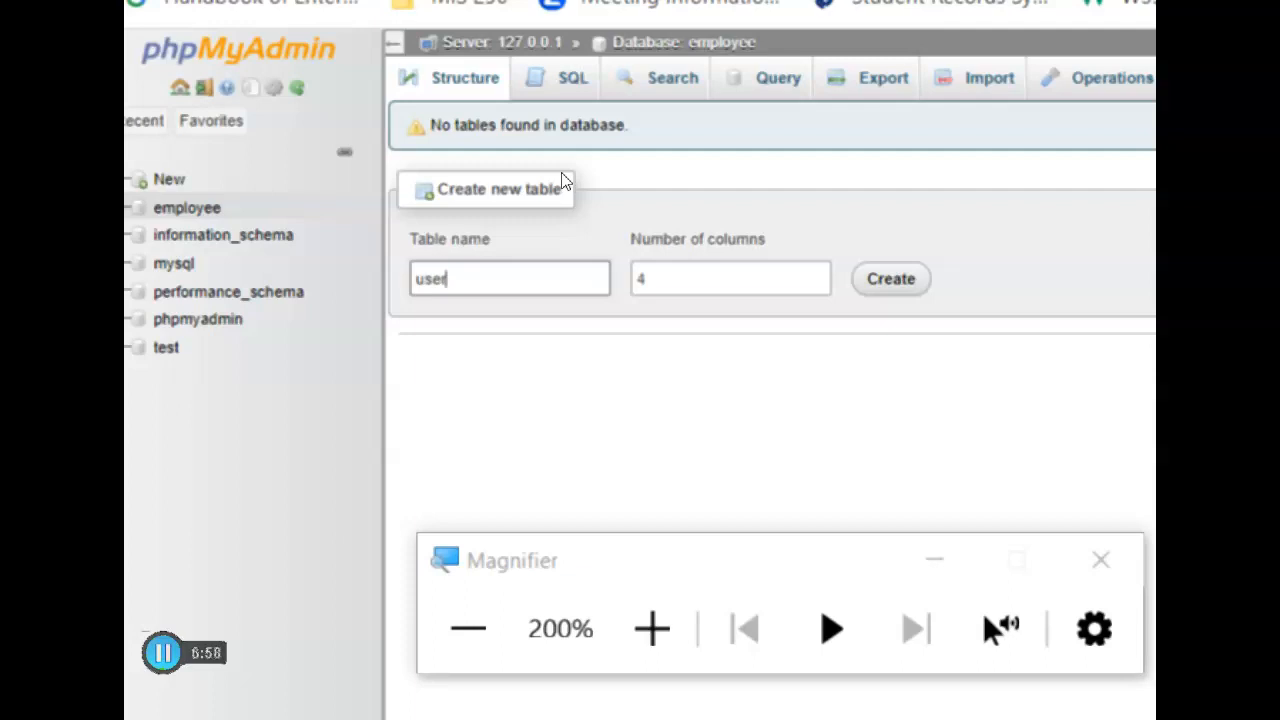
pyautogui.press('Tab')
pyautogui.press('BackSpace')
pyautogui.write('2')
pyautogui.click(447, 265)
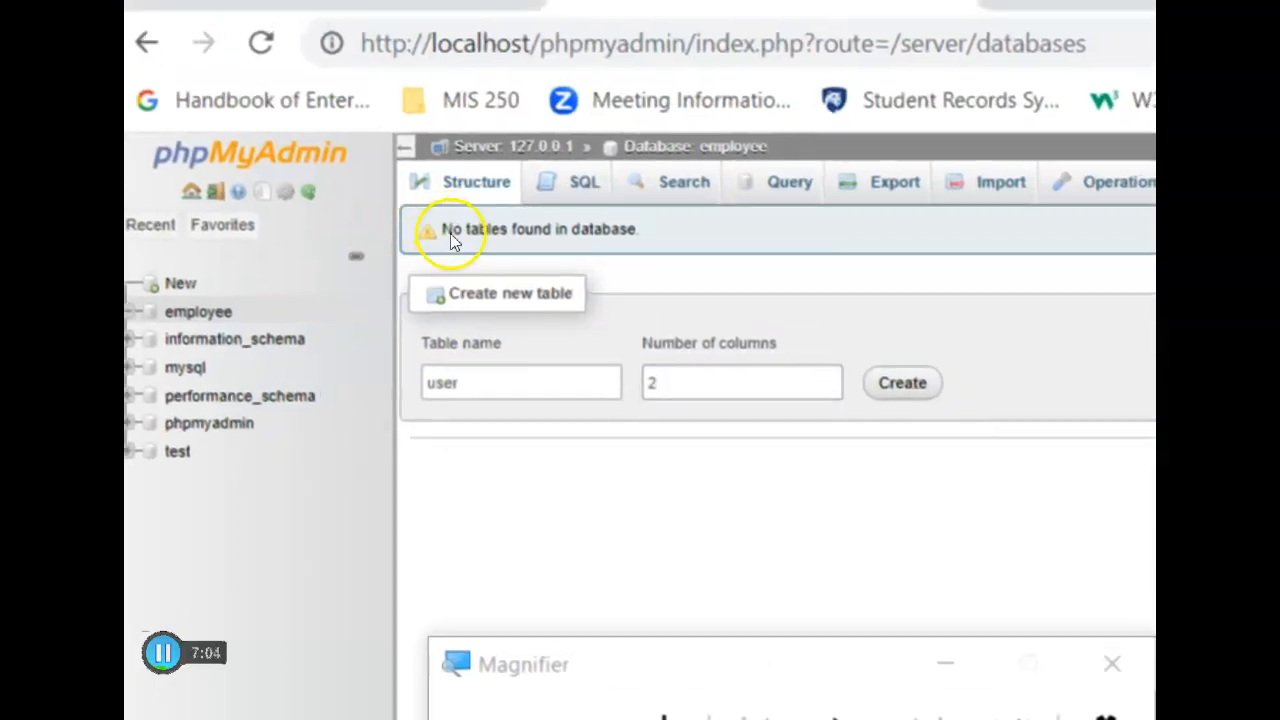
pyautogui.click(516, 225)
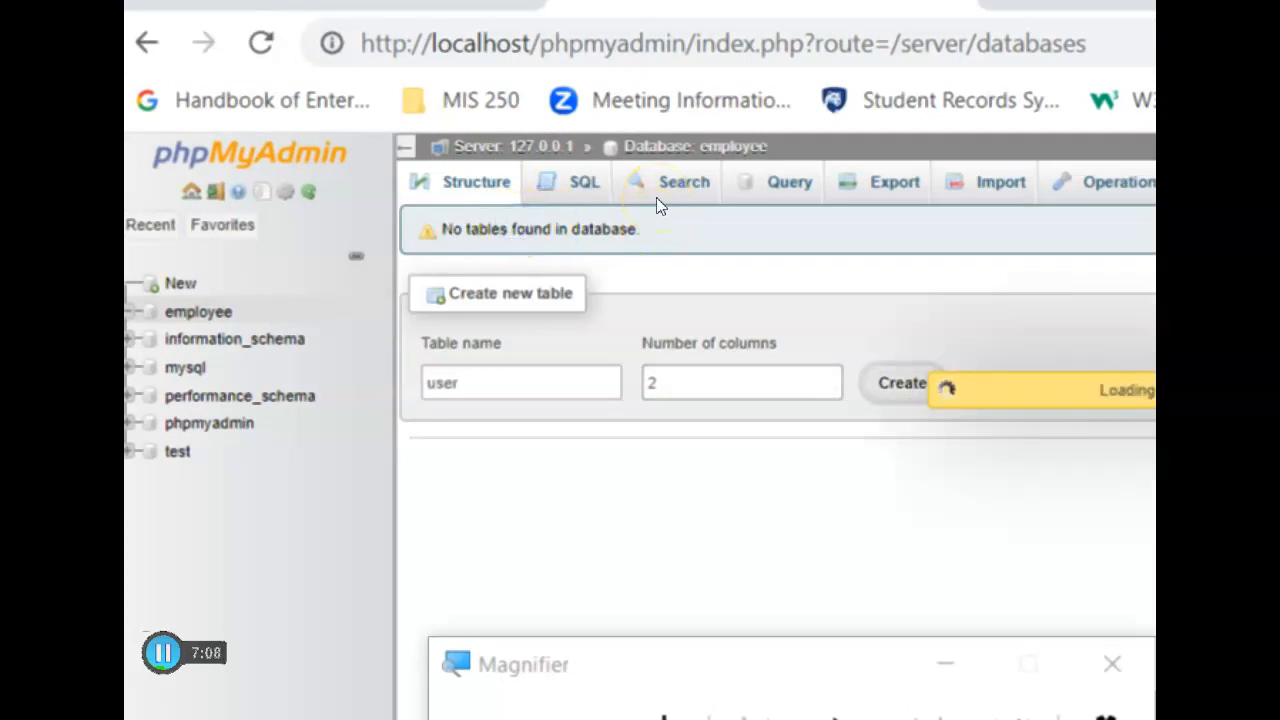
pyautogui.click(638, 228)
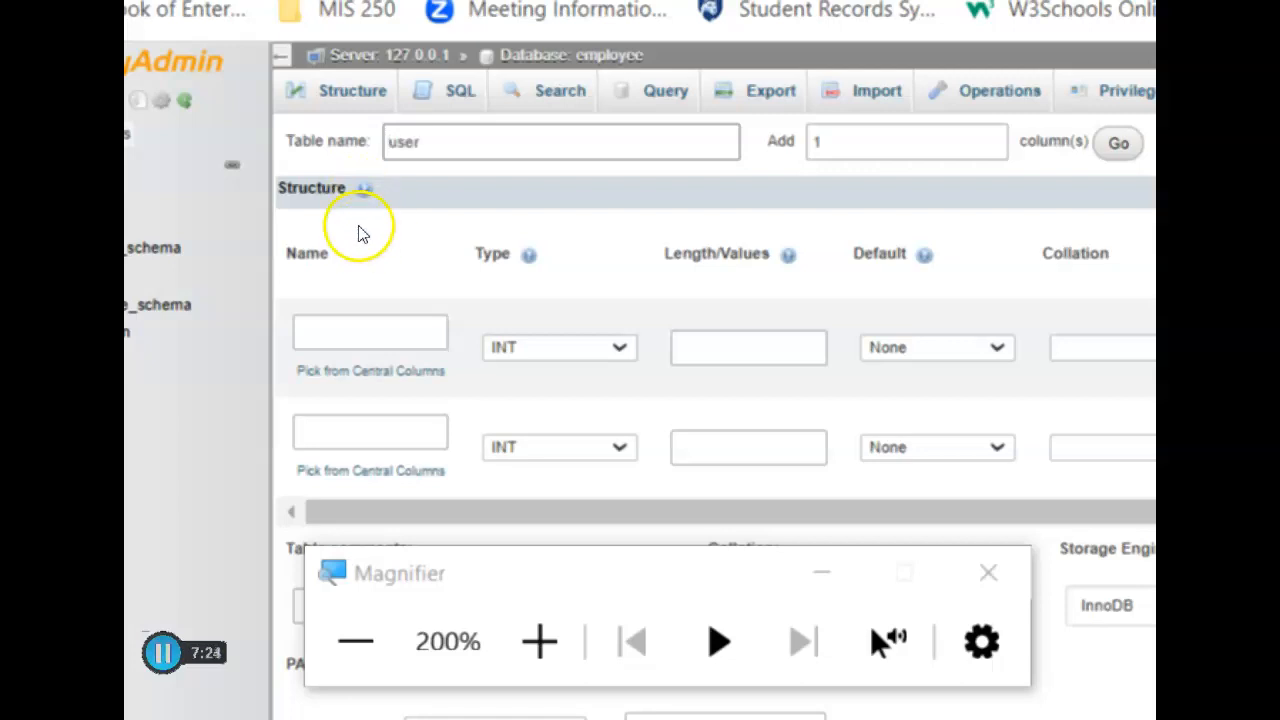
# - Name the user table's two columns username and password
pyautogui.click(332, 248)
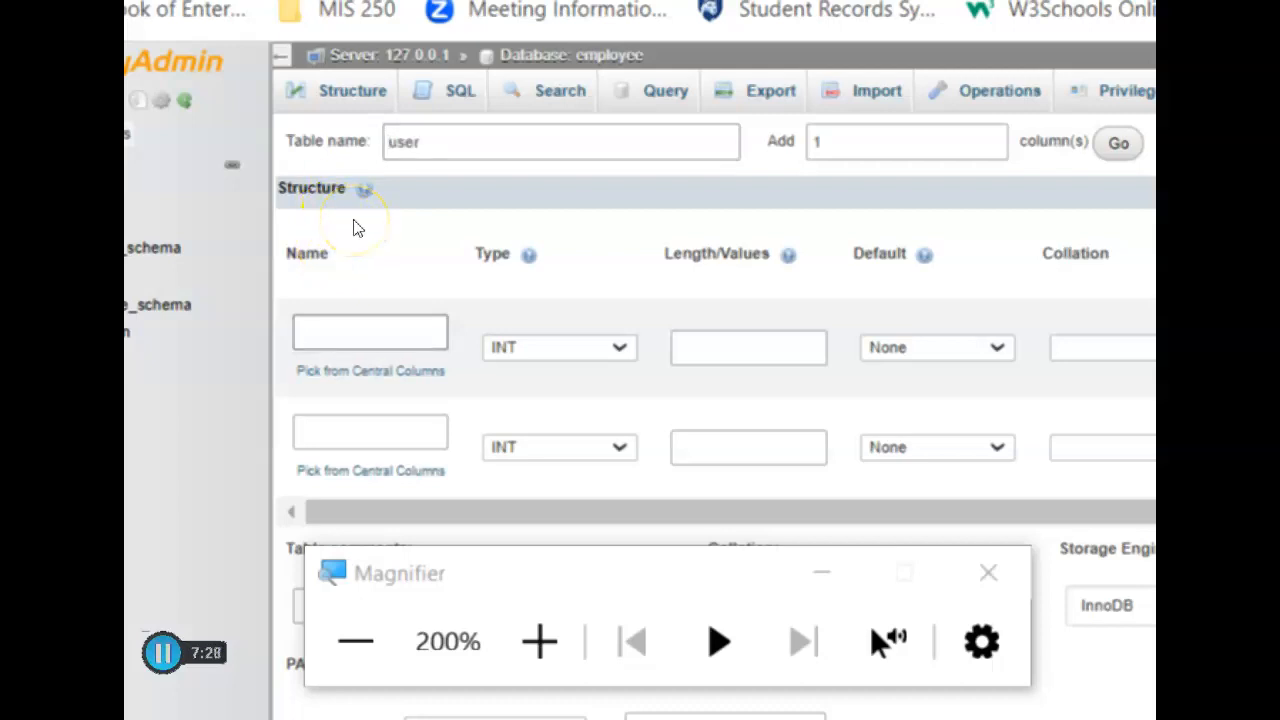
pyautogui.write('username')
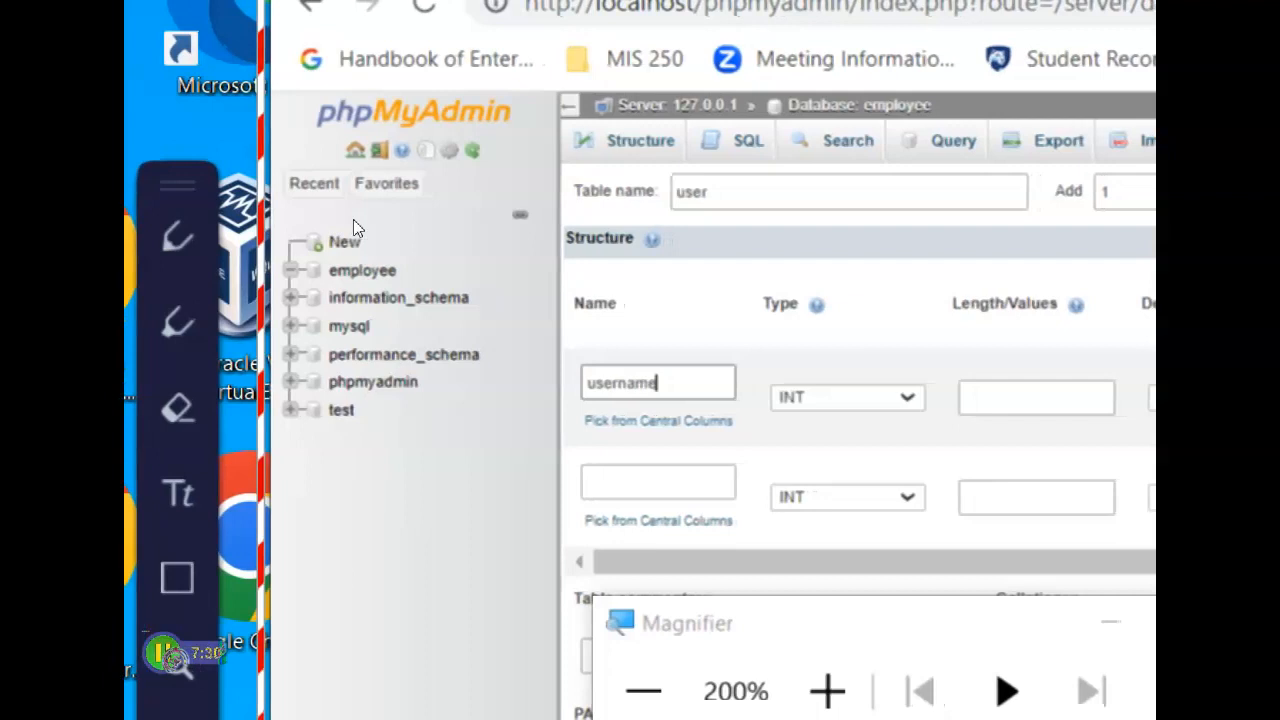
pyautogui.click(329, 298)
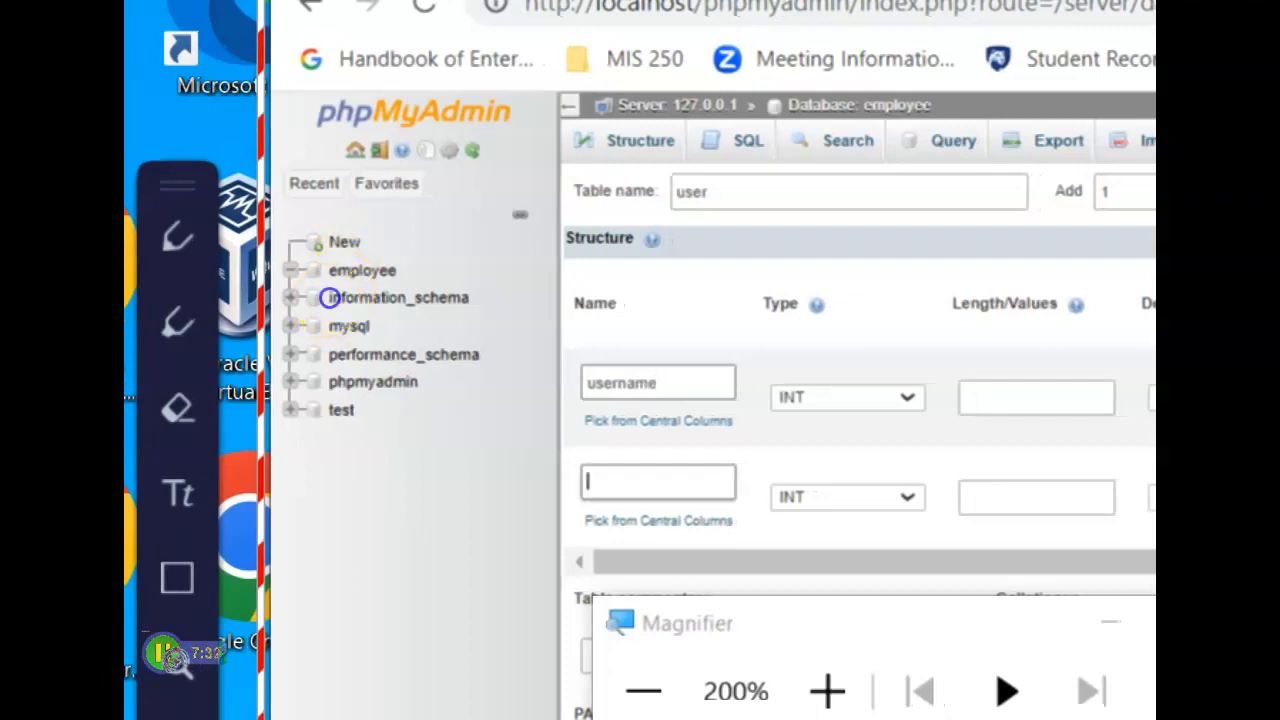
pyautogui.write('password')
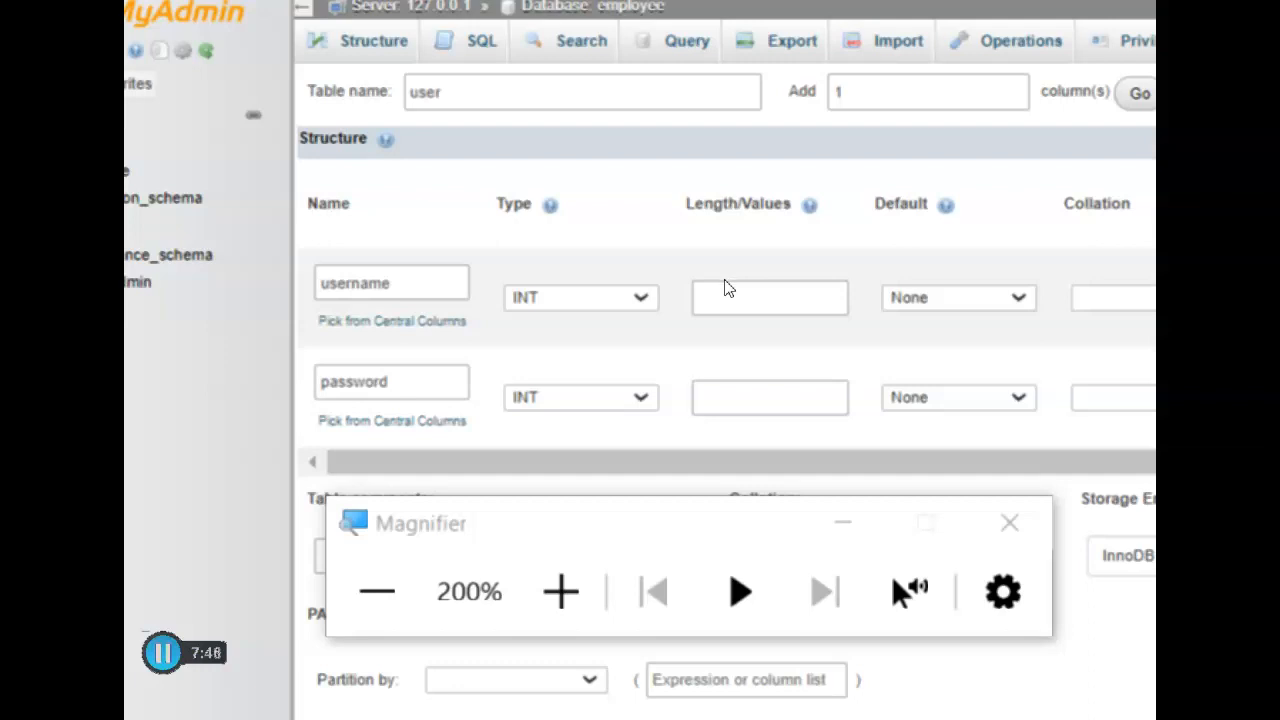
# - Set the data type of both the username and password columns to VARCHAR
pyautogui.click(446, 254)
pyautogui.moveTo(443, 360); pyautogui.dragTo(494, 428)
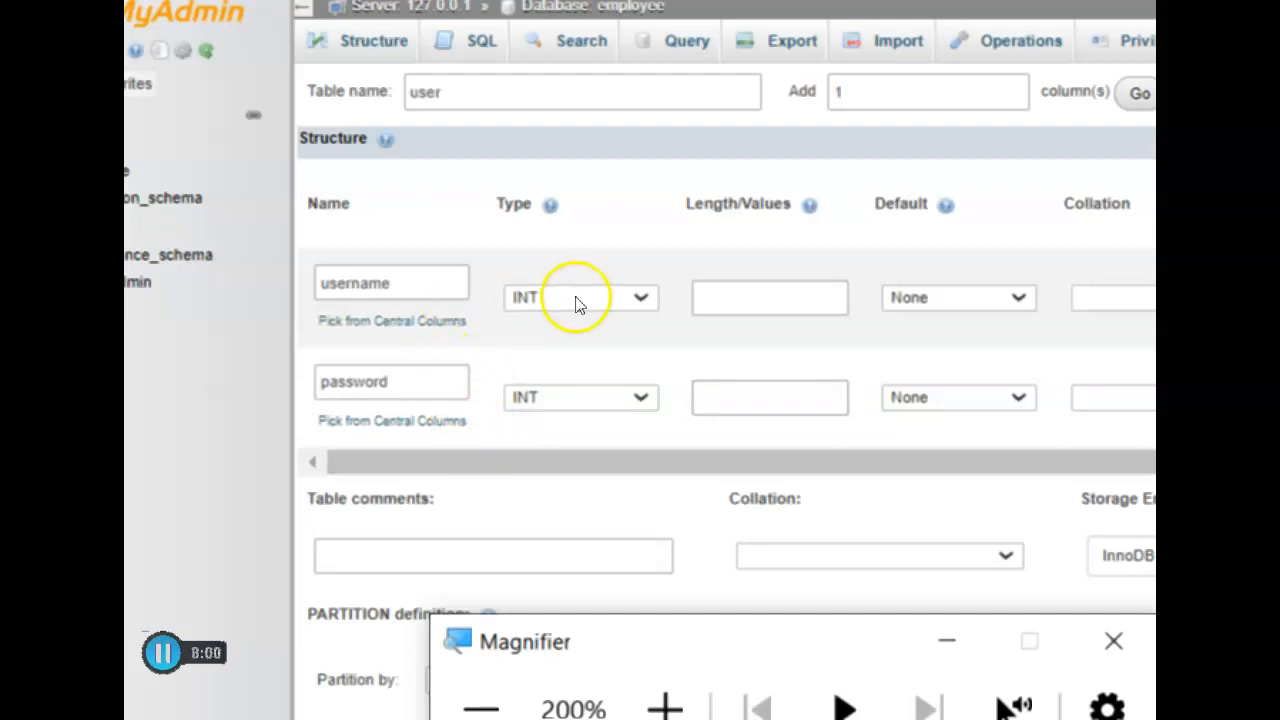
pyautogui.press('Tab')
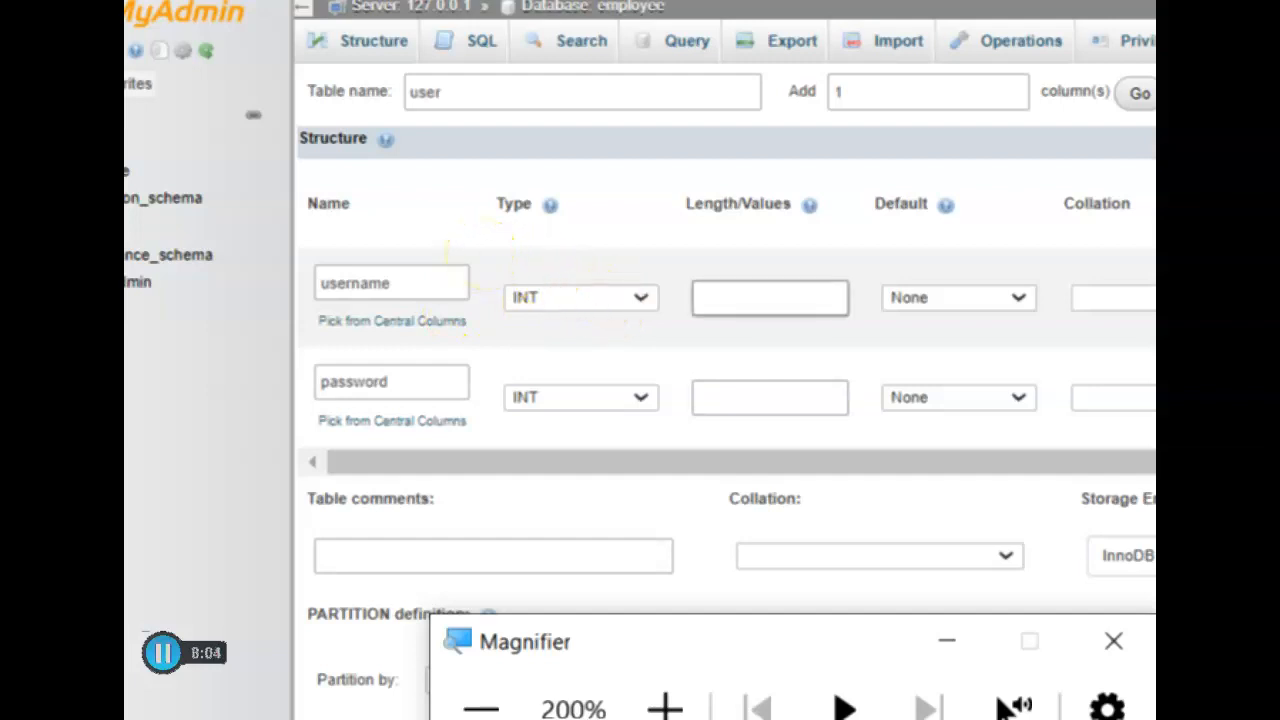
pyautogui.click(448, 255)
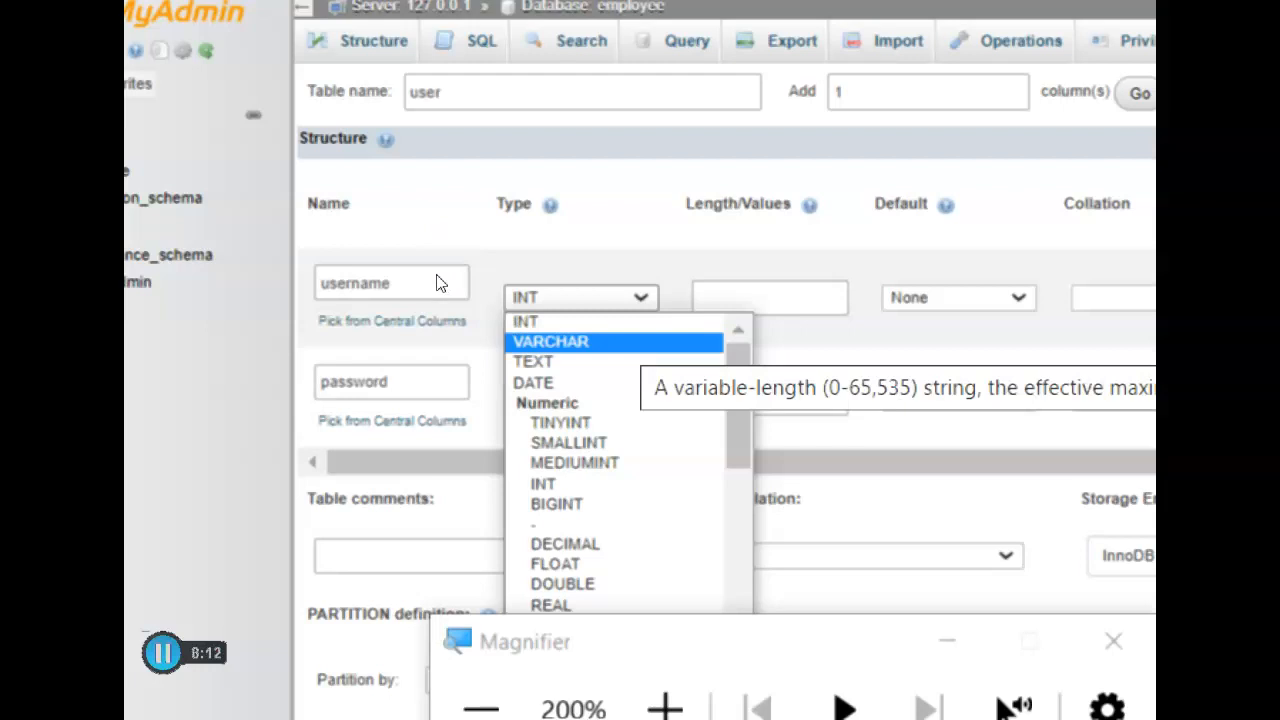
pyautogui.click(436, 283)
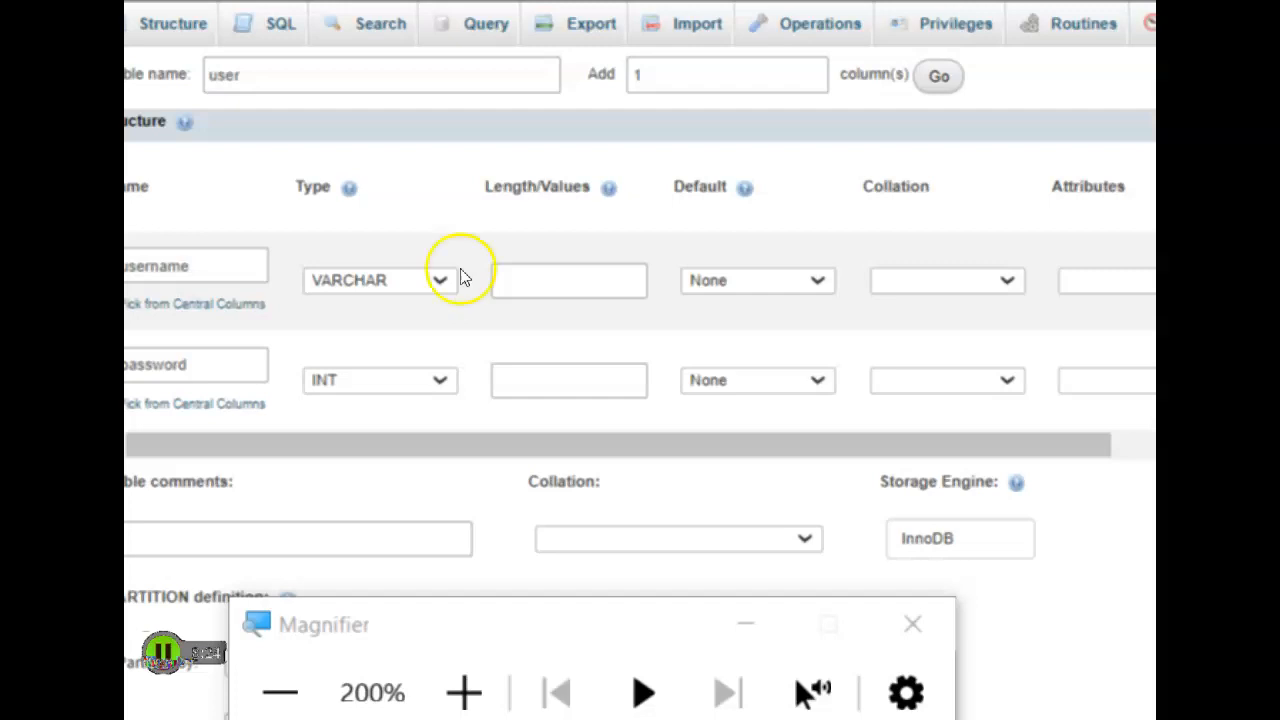
pyautogui.click(440, 380)
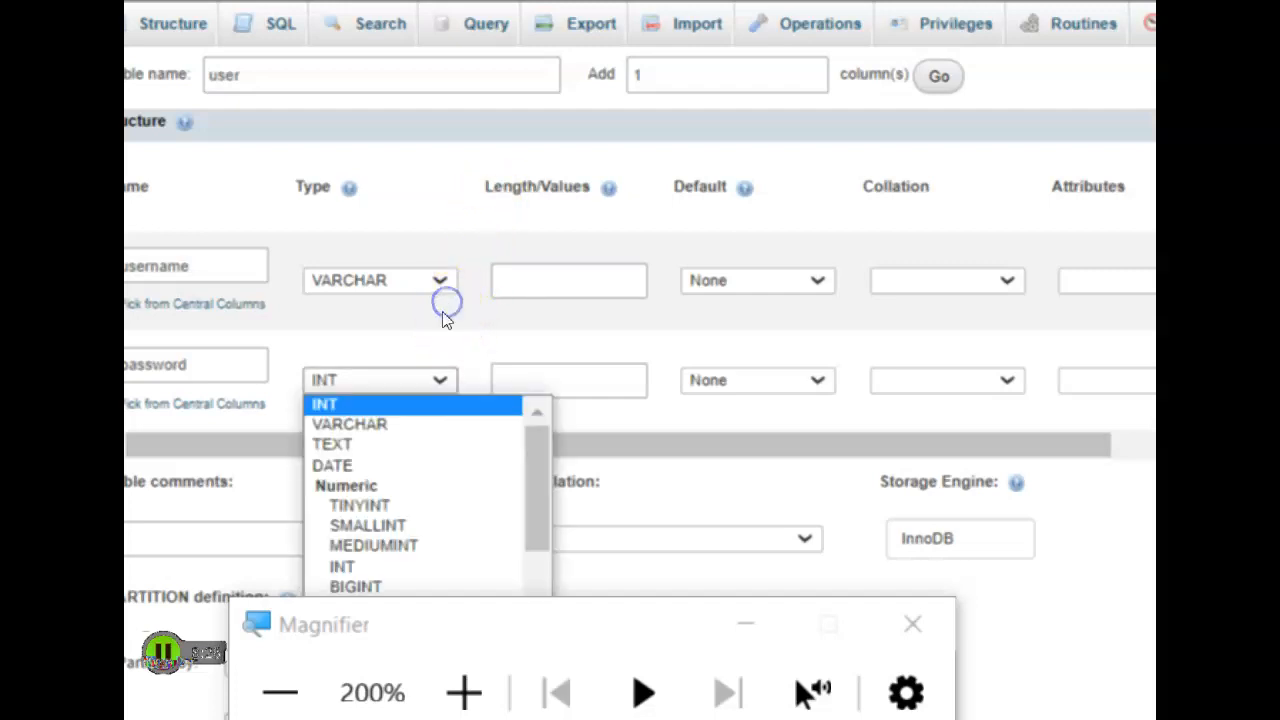
pyautogui.click(426, 424)
# - Set the length of both the username and password columns to 25
pyautogui.click(502, 269)
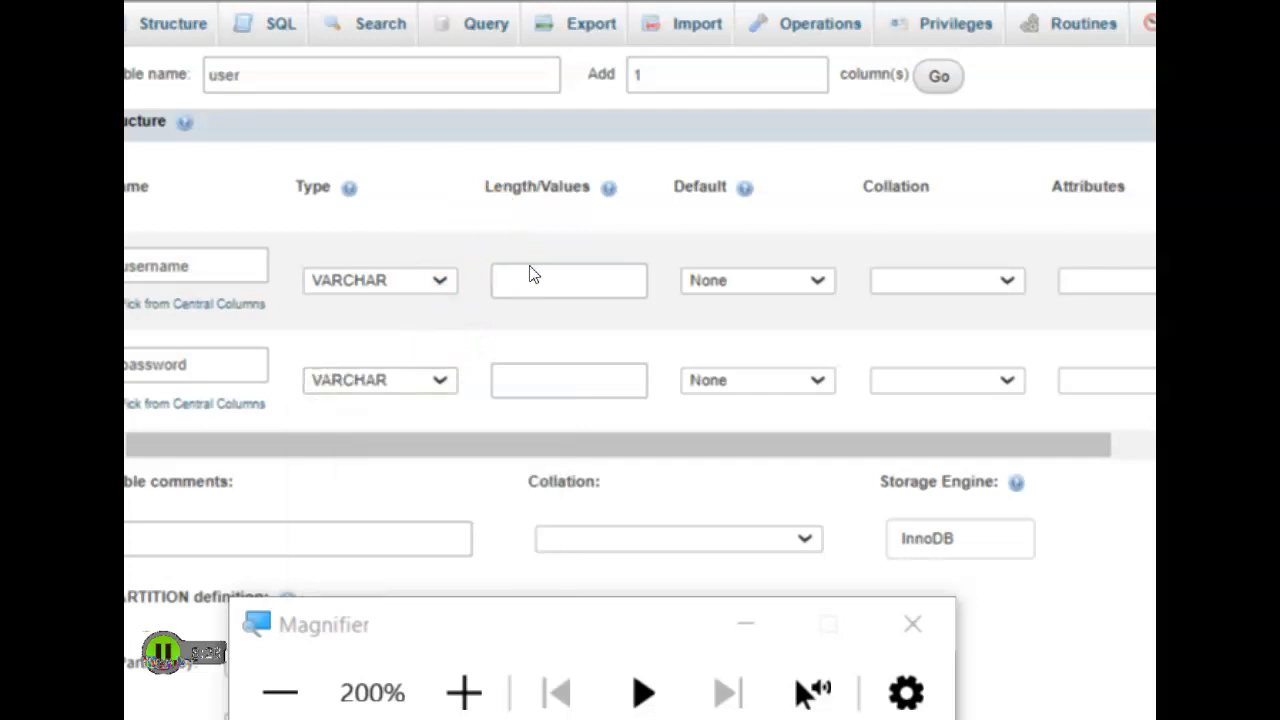
pyautogui.click(510, 266)
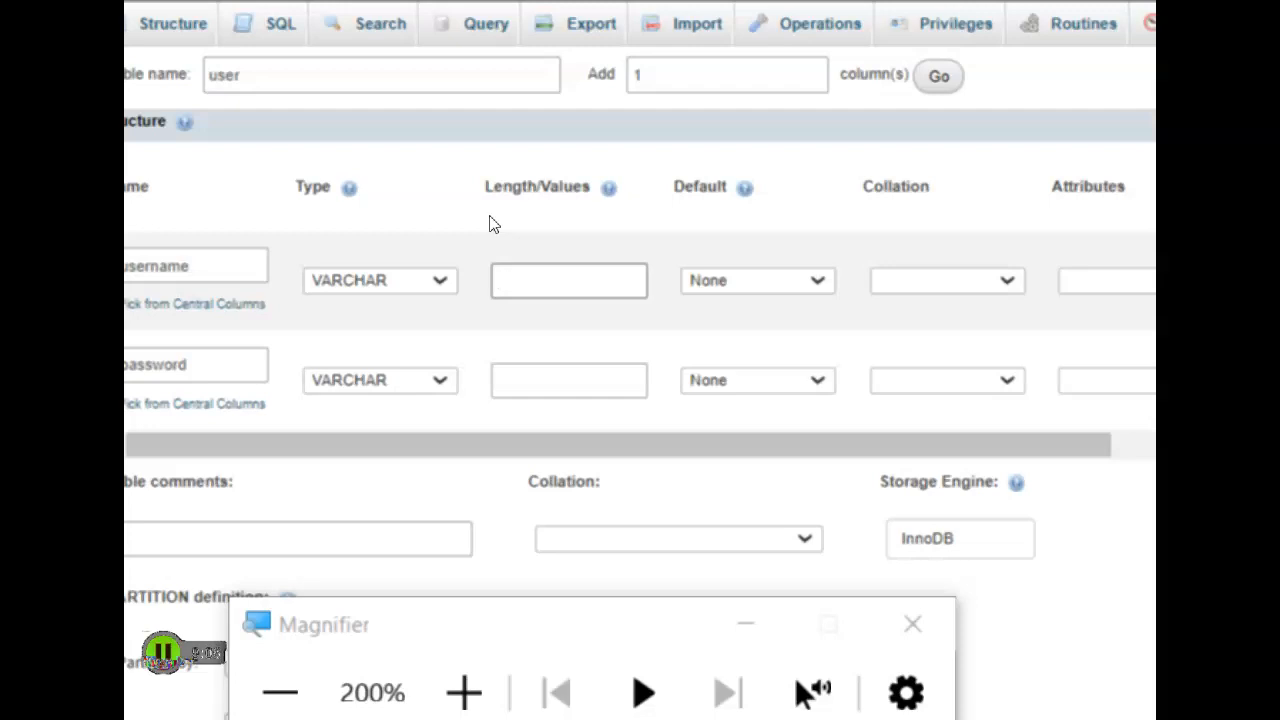
pyautogui.write('25')
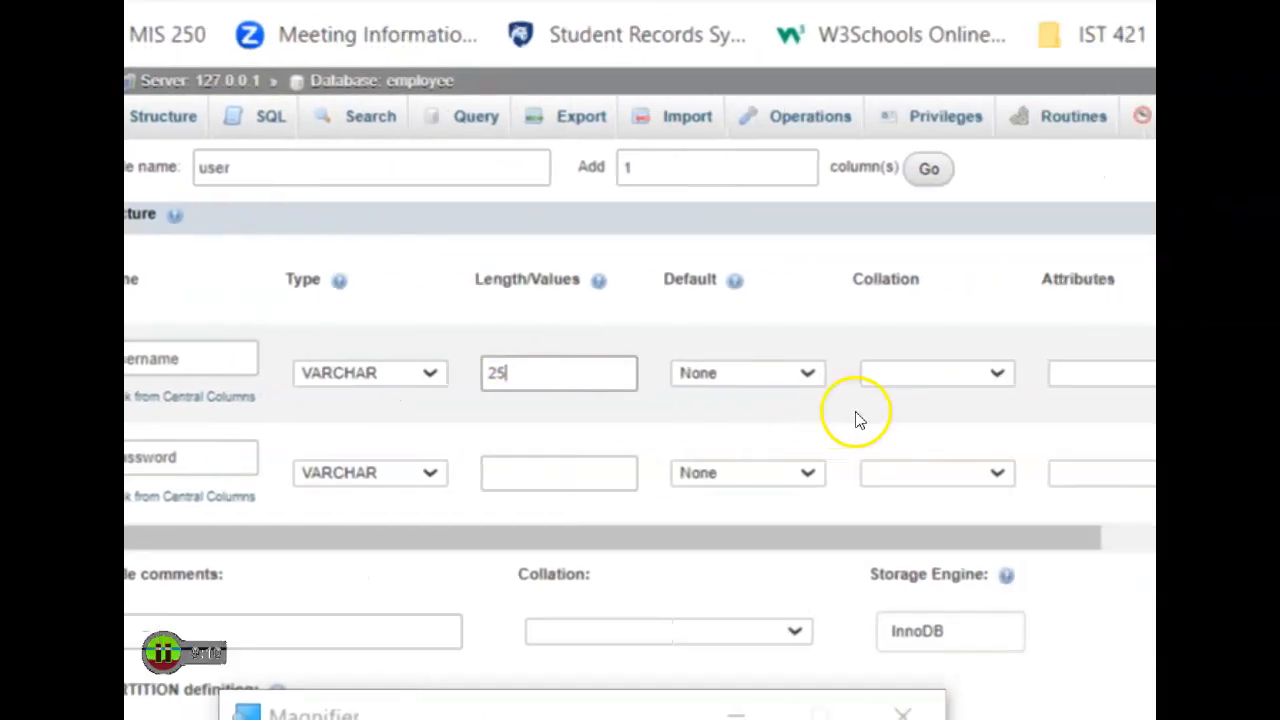
pyautogui.click(559, 473)
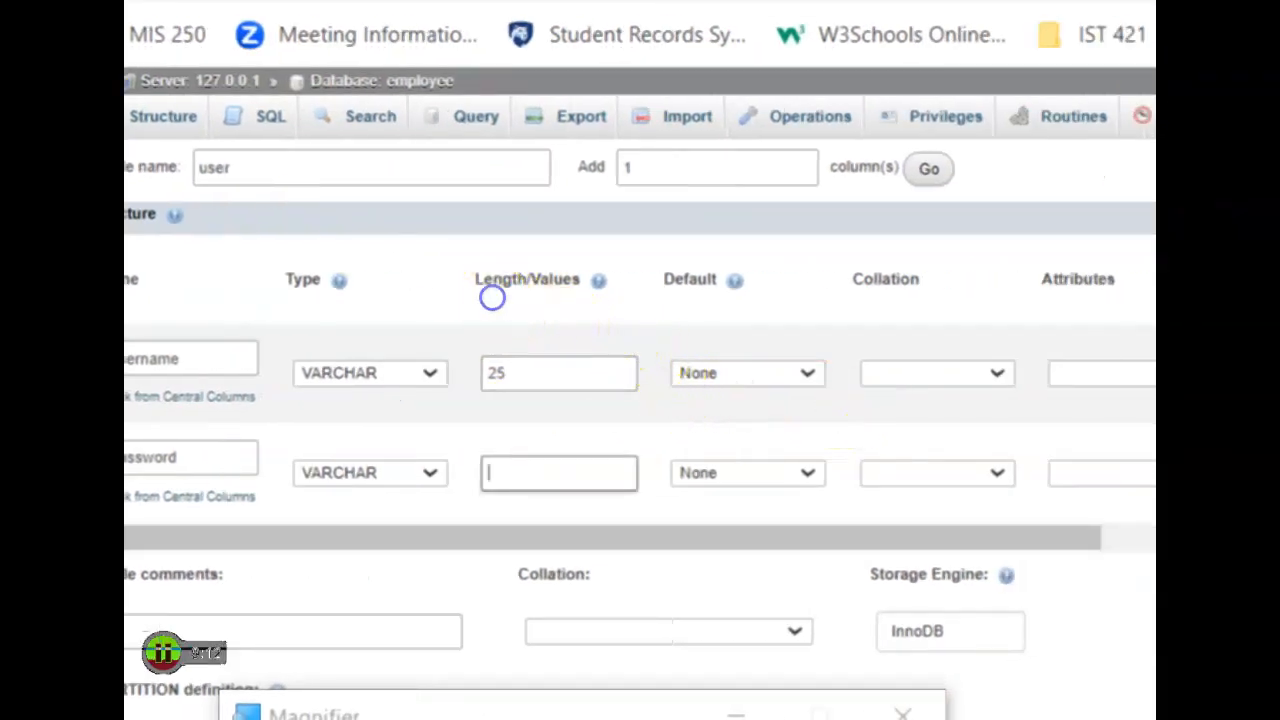
pyautogui.write('2')
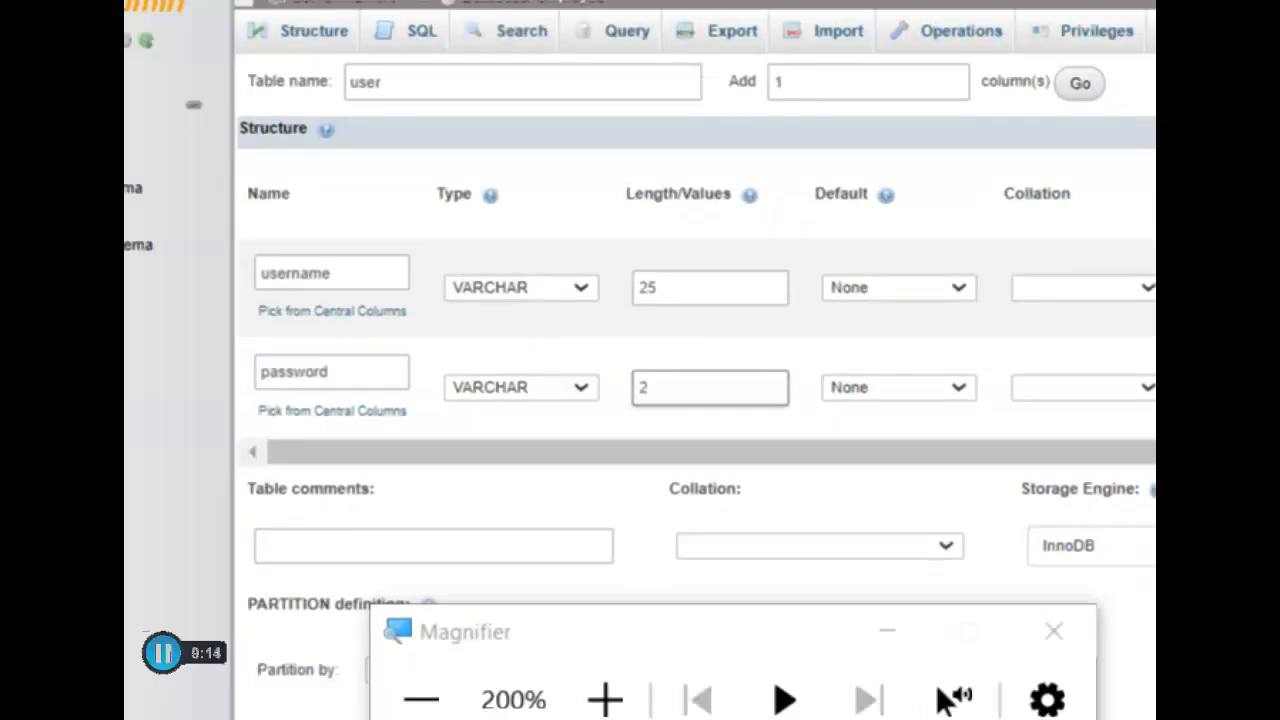
pyautogui.write('5')
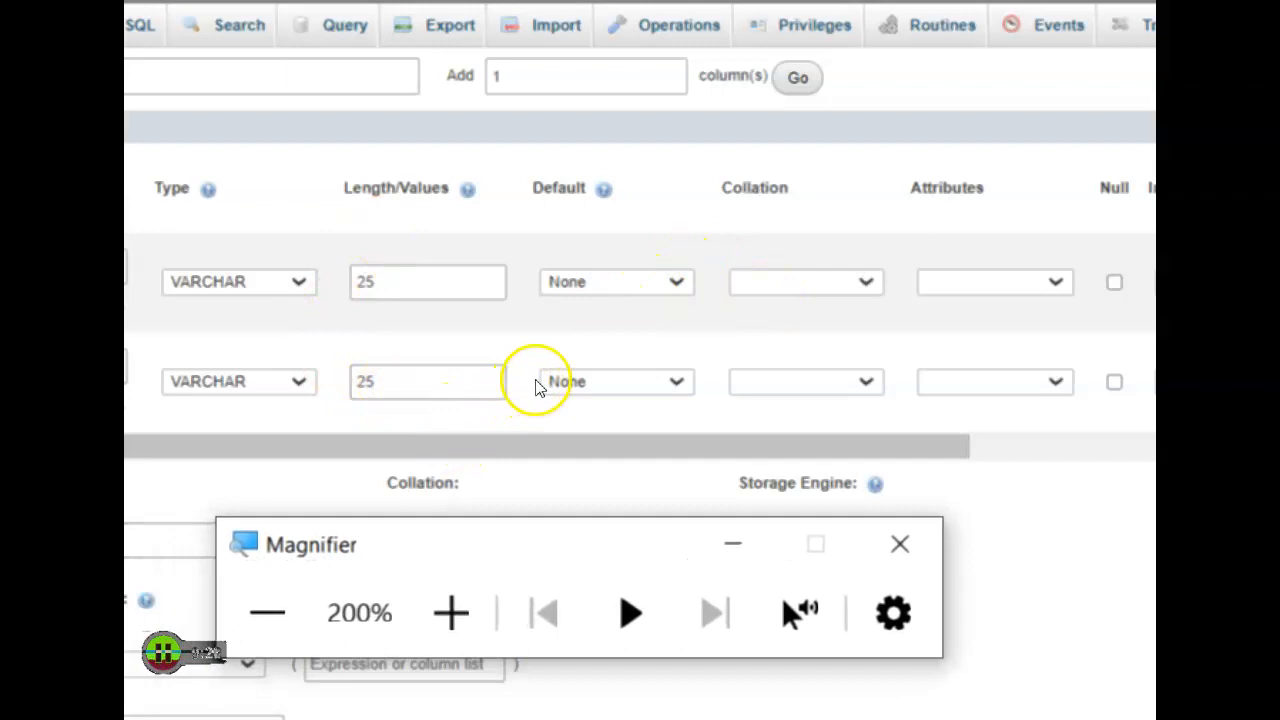
# - Review the default, collation and null settings offered for the username column
pyautogui.click(631, 245)
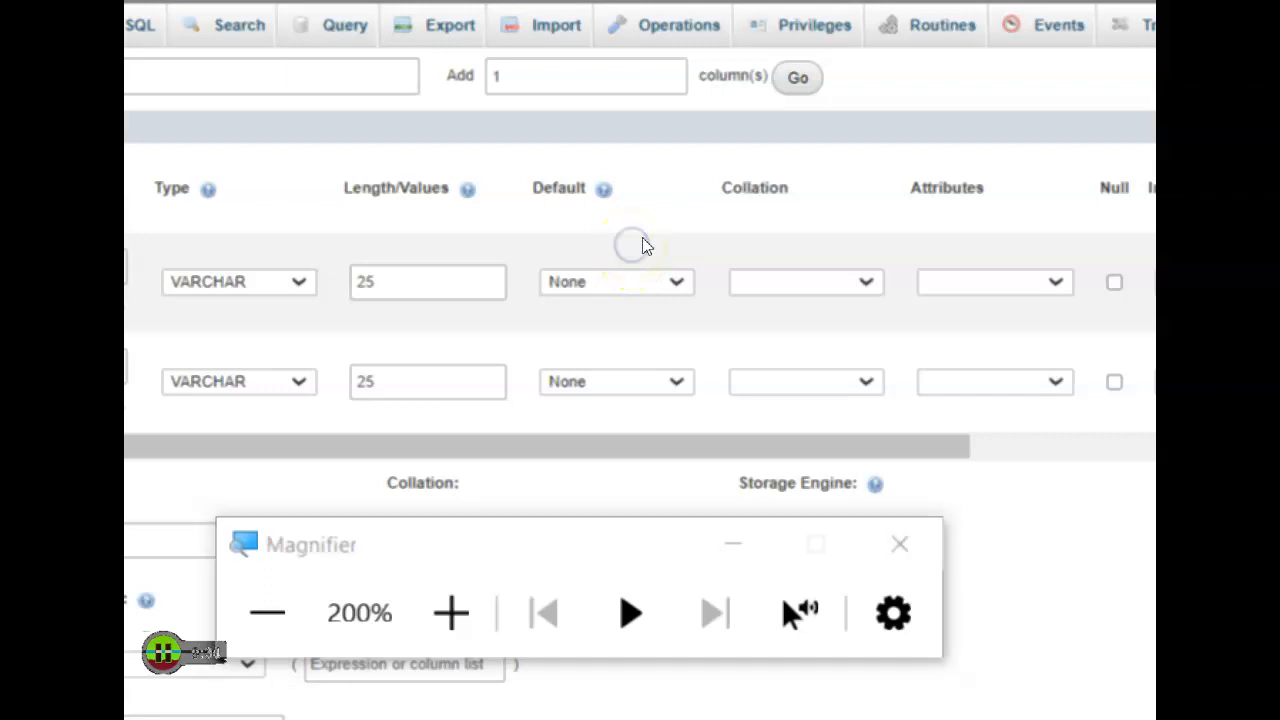
pyautogui.click(635, 236)
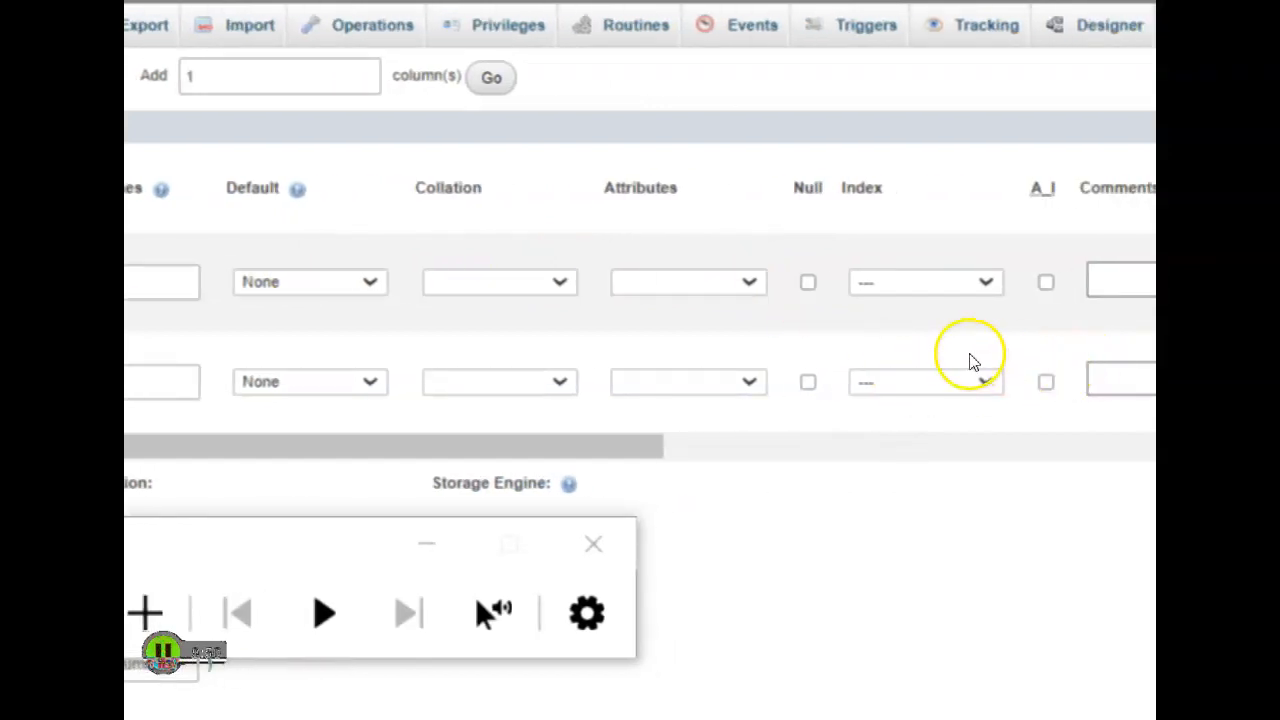
pyautogui.click(722, 252)
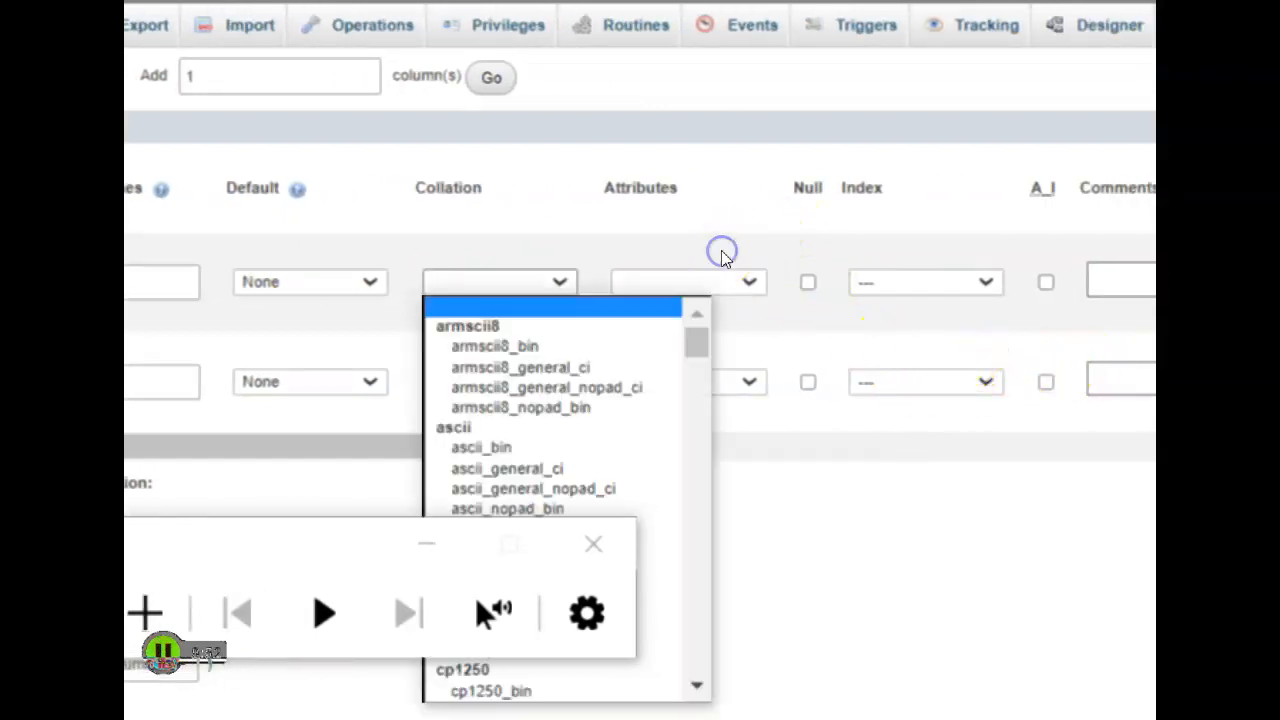
pyautogui.click(723, 252)
pyautogui.click(820, 251)
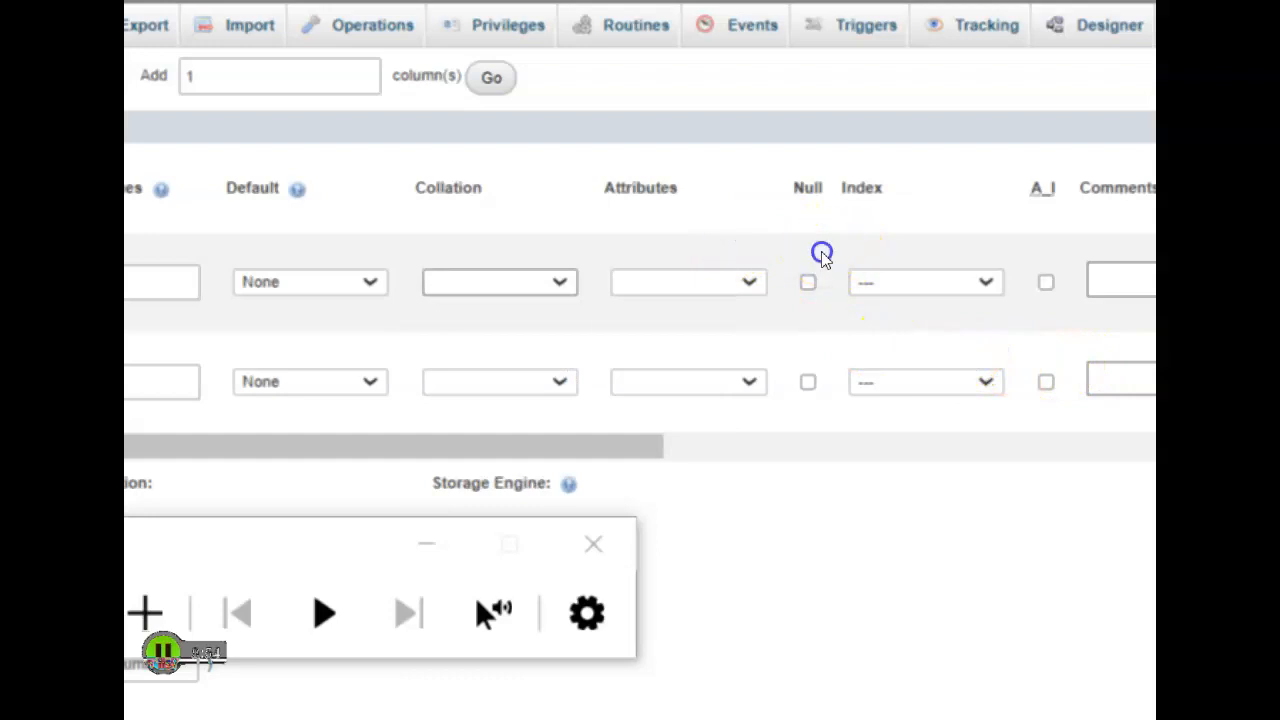
pyautogui.click(821, 251)
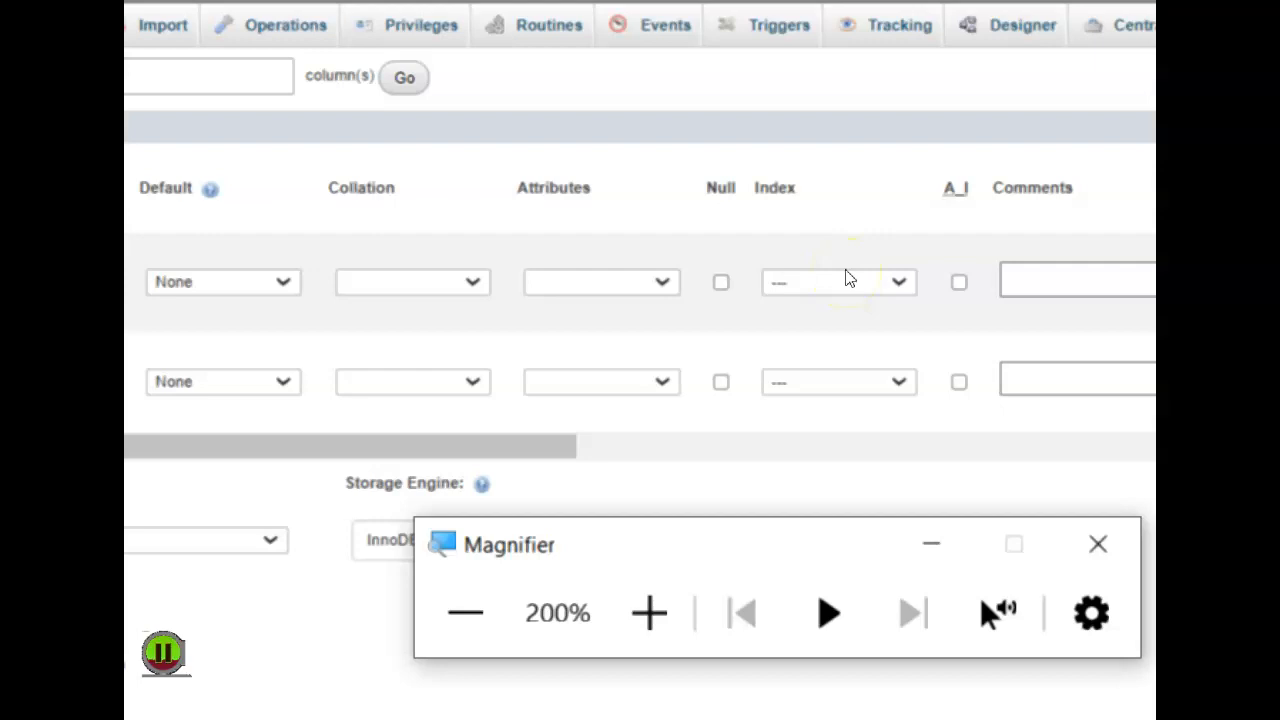
# - Look through the index types offered for the username column, including PRIMARY and UNIQUE, without choosing one
pyautogui.click(946, 256)
pyautogui.press('Down')
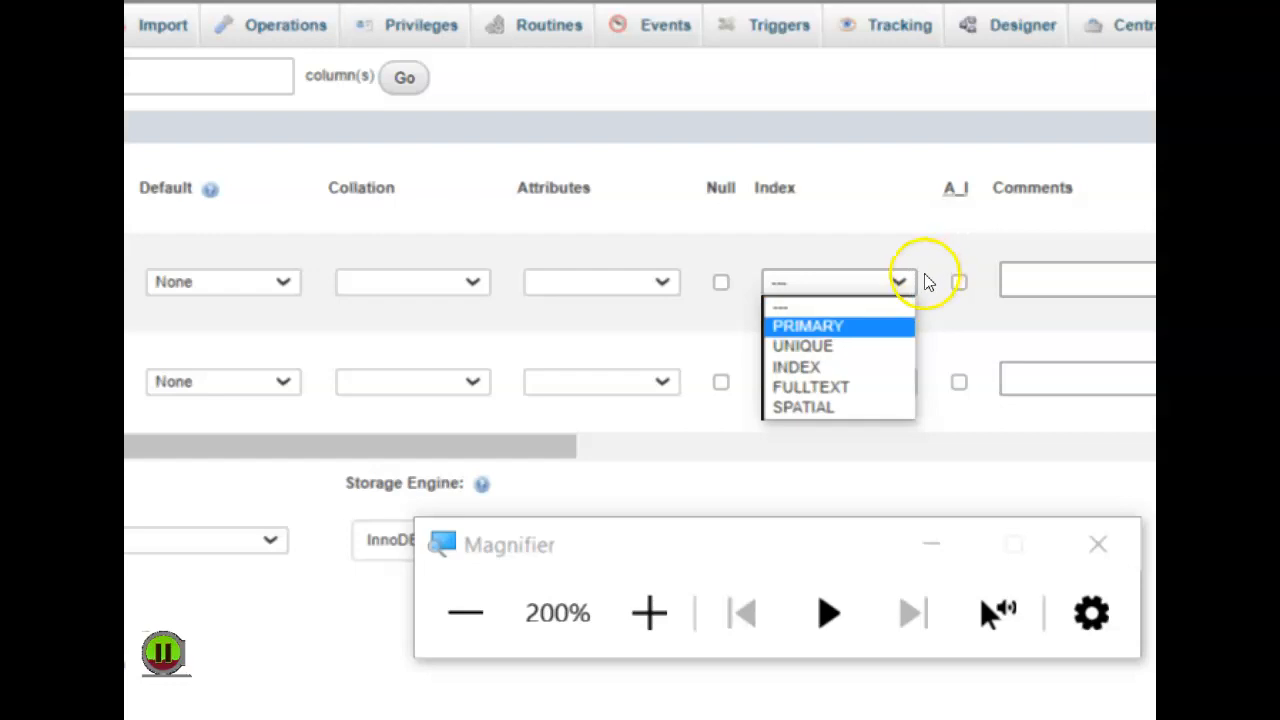
pyautogui.press('Up')
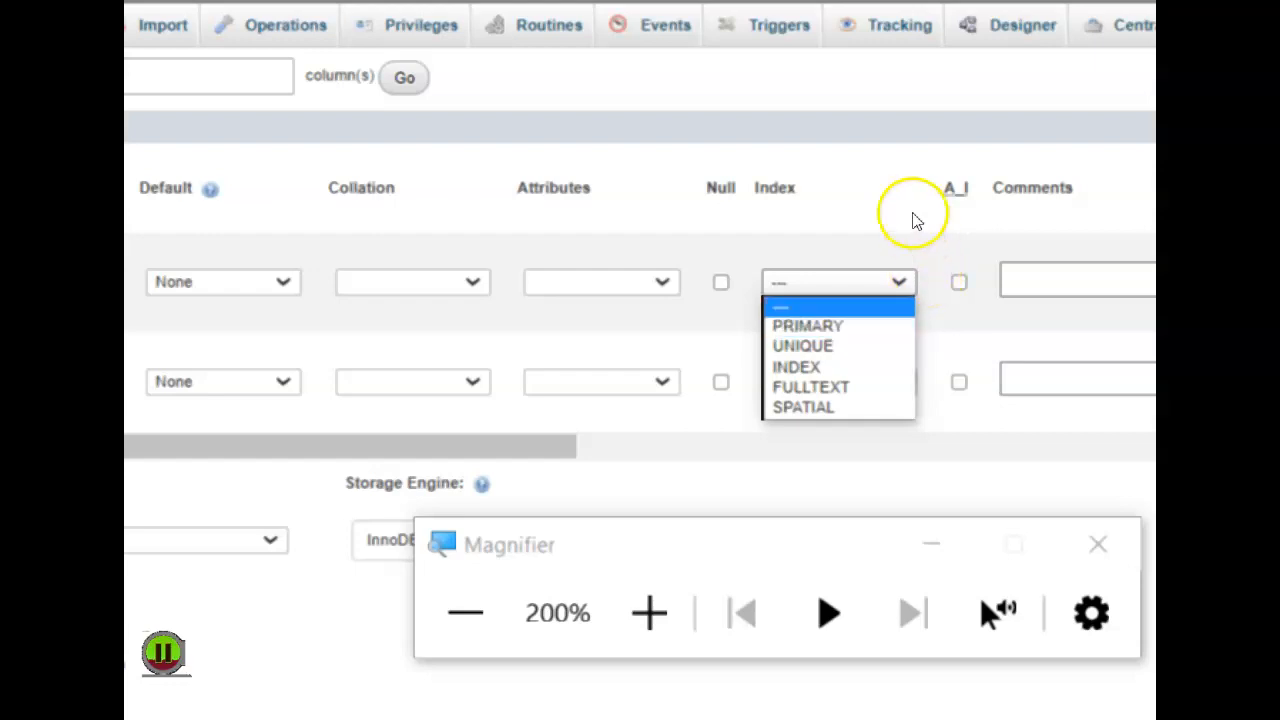
pyautogui.press('Down')
pyautogui.press('Down')
pyautogui.press('Down')
pyautogui.press('Up')
pyautogui.press('Up')
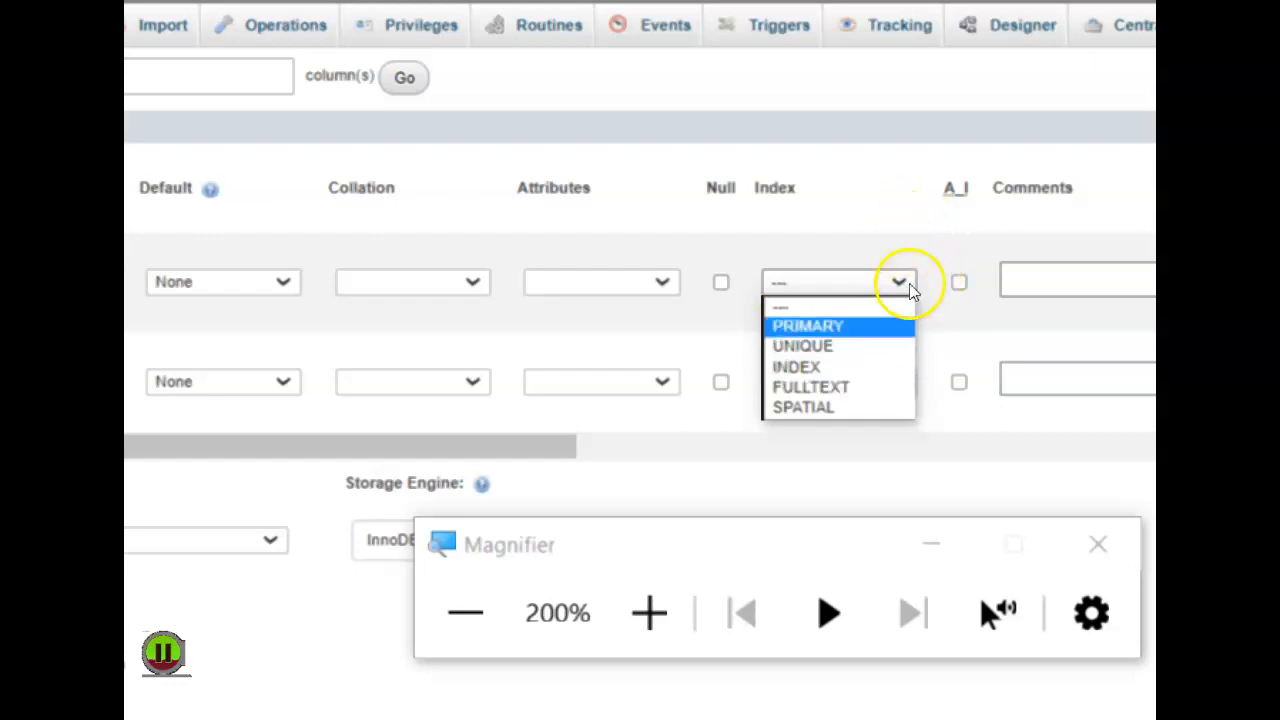
pyautogui.click(914, 234)
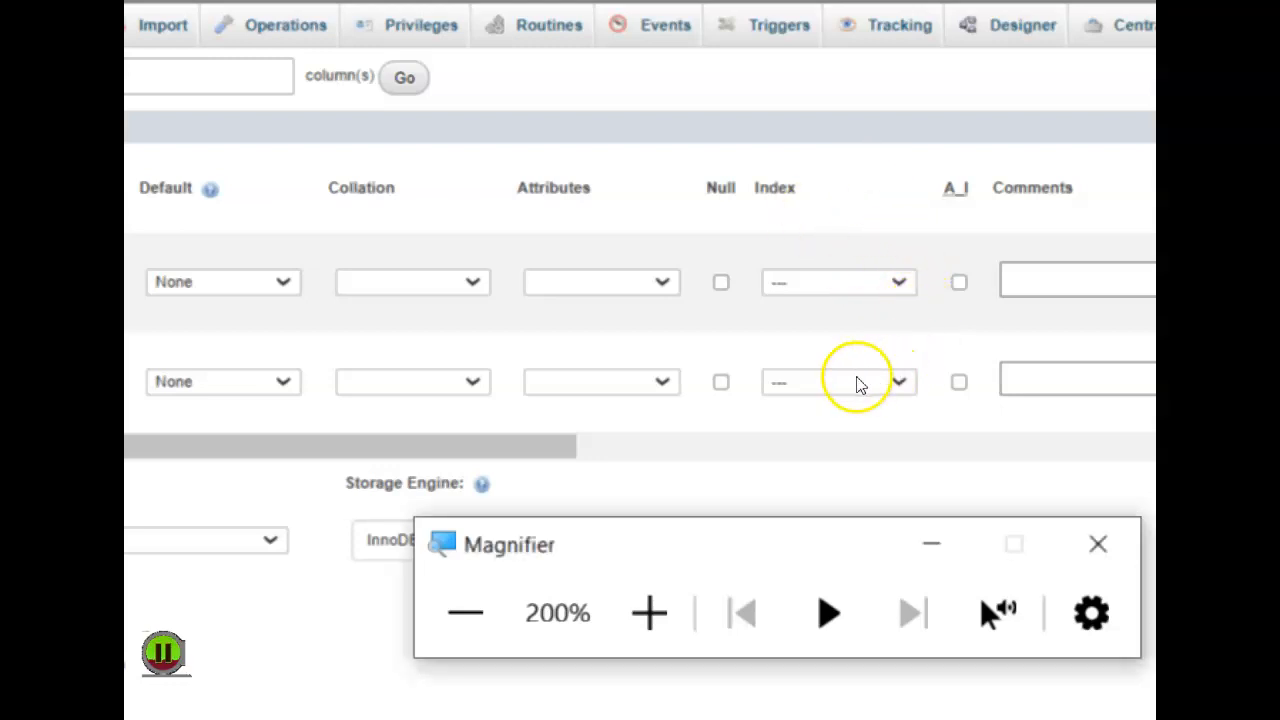
# - Restore 100% screen magnification, move Magnifier clear of the form and save the user table
pyautogui.click(465, 612)
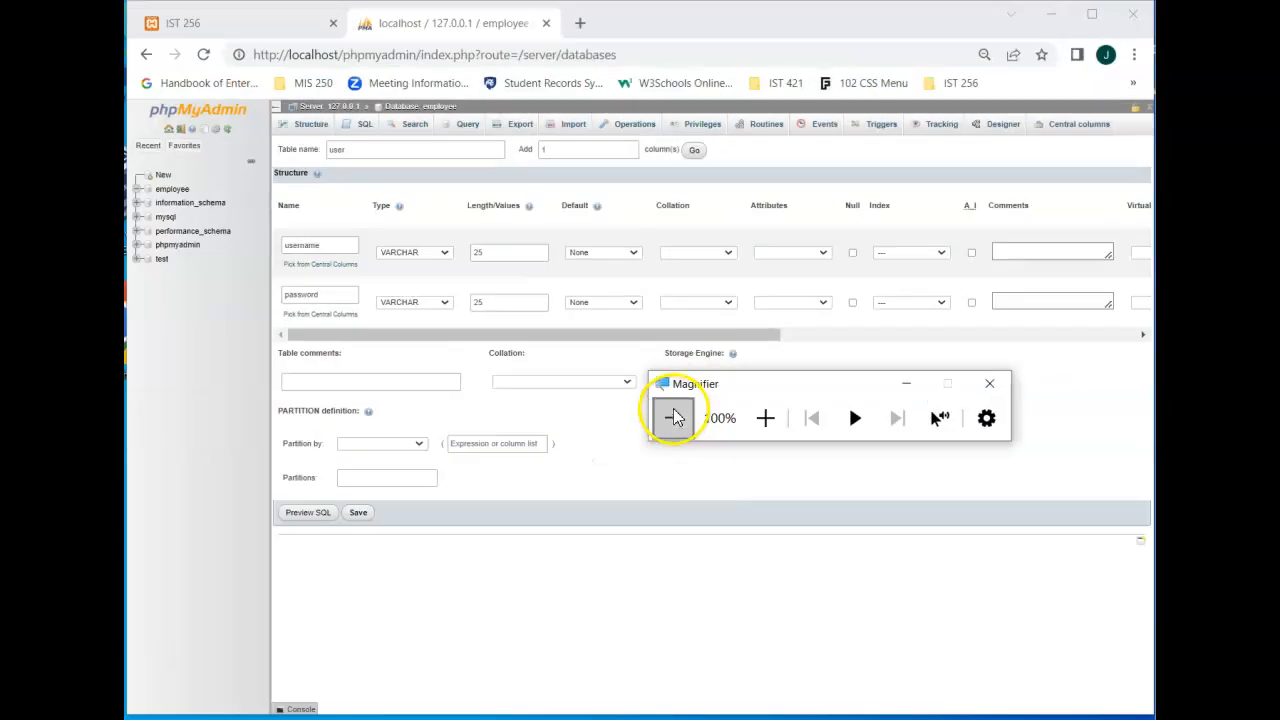
pyautogui.moveTo(808, 382); pyautogui.dragTo(766, 569)
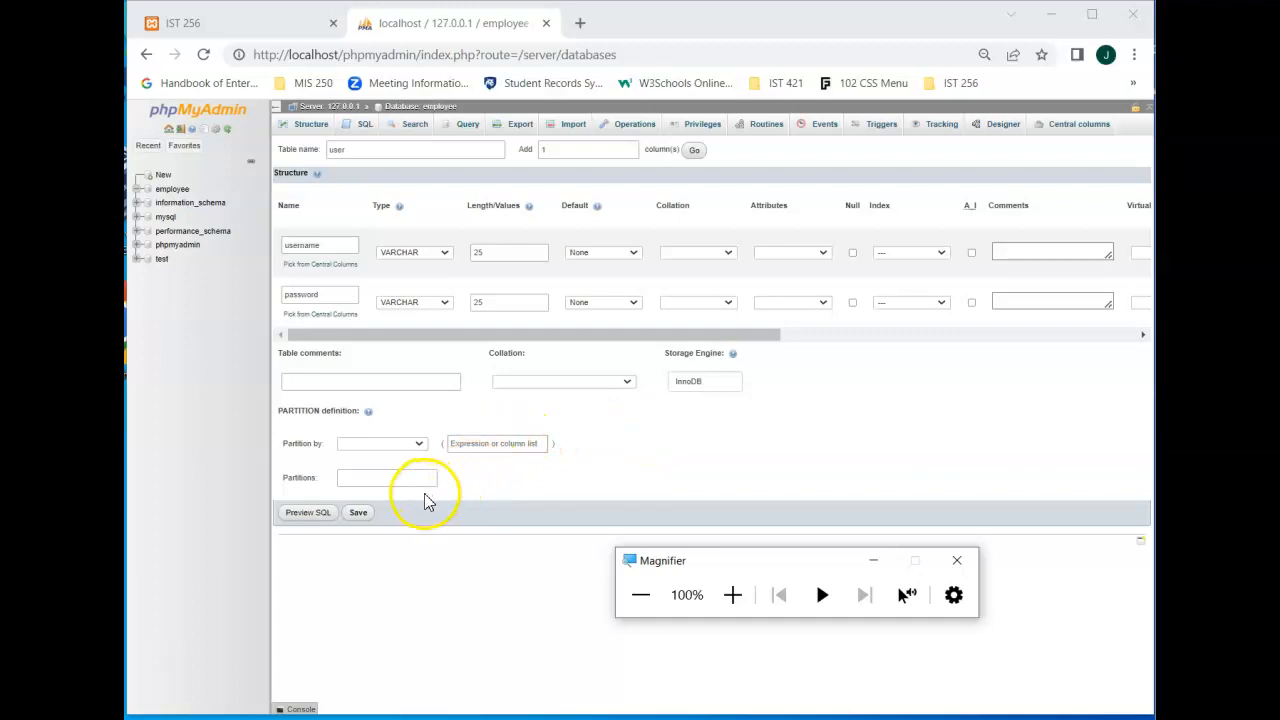
pyautogui.click(351, 516)
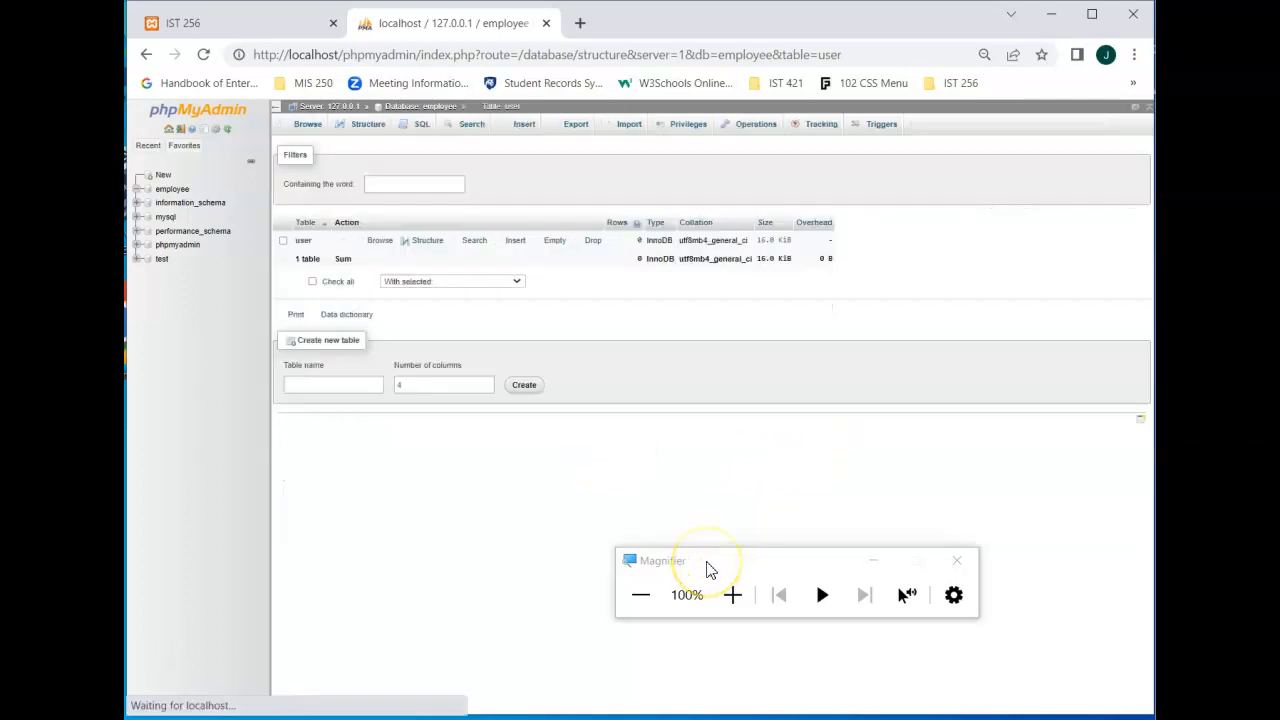
# - Examine the saved user table's structure at 200% magnification, return to 100%, and magnify to 200% again
pyautogui.moveTo(710, 568); pyautogui.dragTo(575, 335)
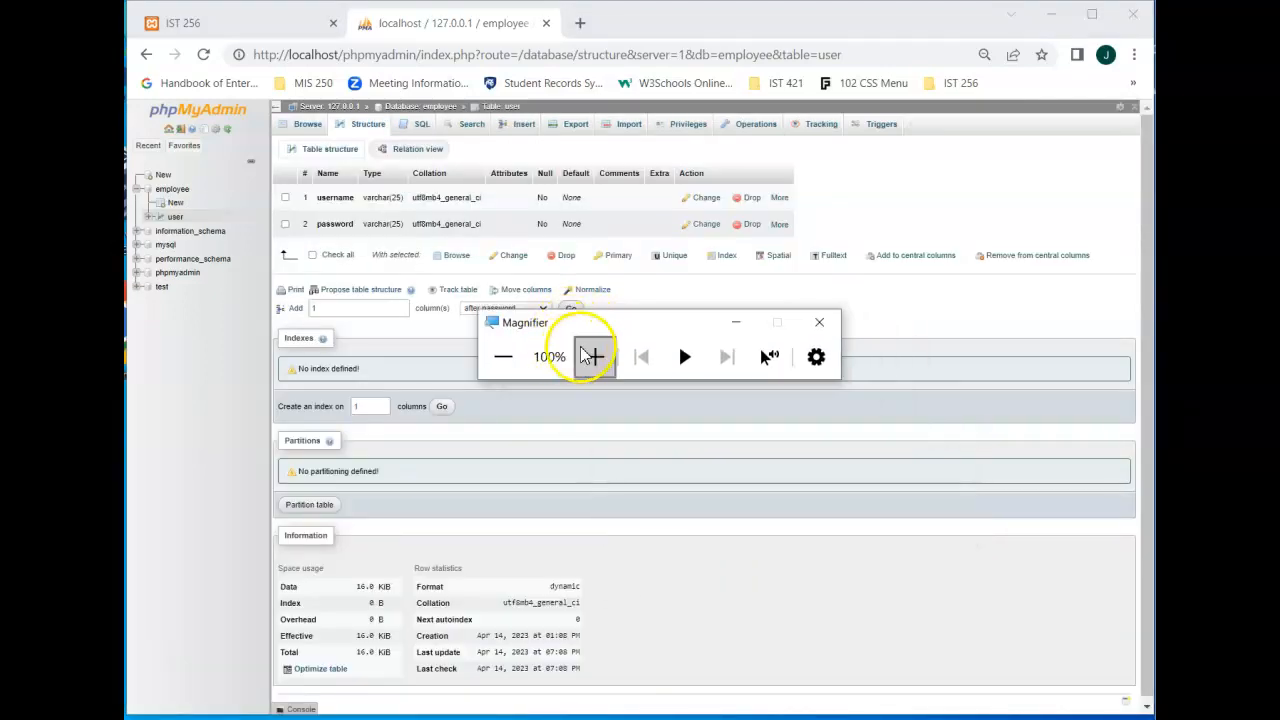
pyautogui.click(595, 357)
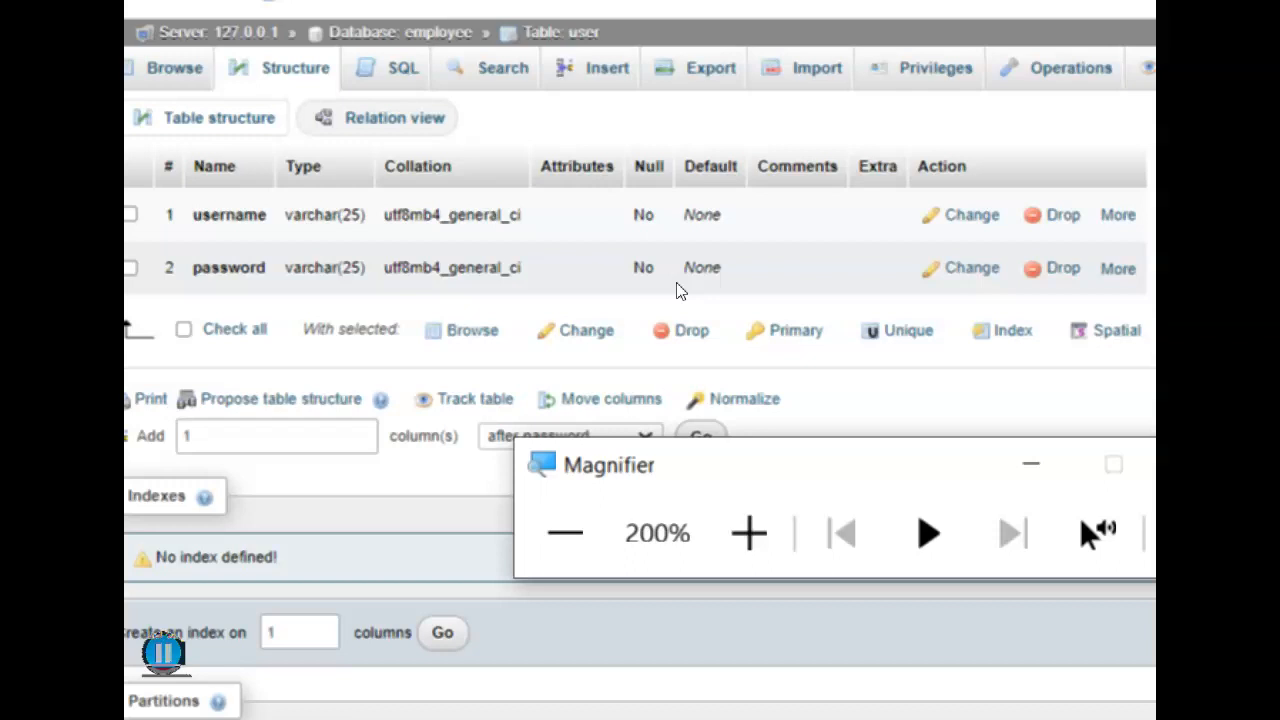
pyautogui.click(565, 533)
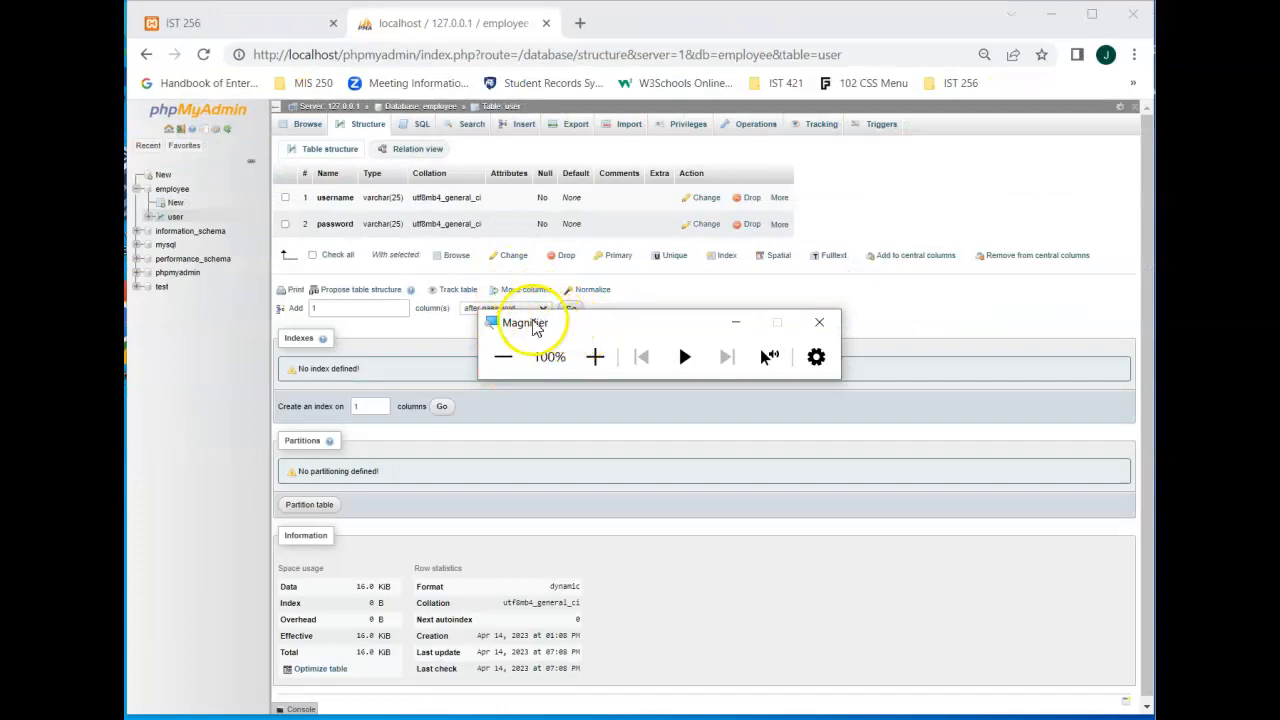
pyautogui.press('super+plus')
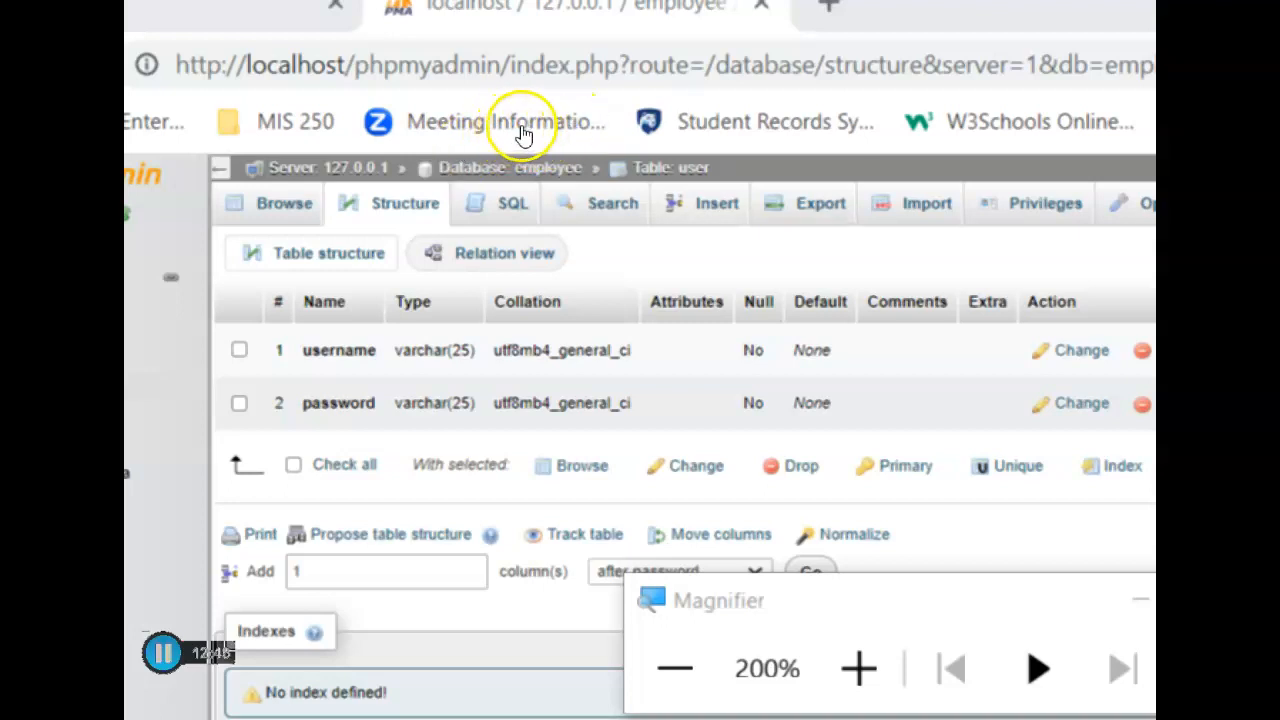
# - Open the form for inserting rows into the user table and reposition Magnifier below the first row's fields
pyautogui.click(704, 204)
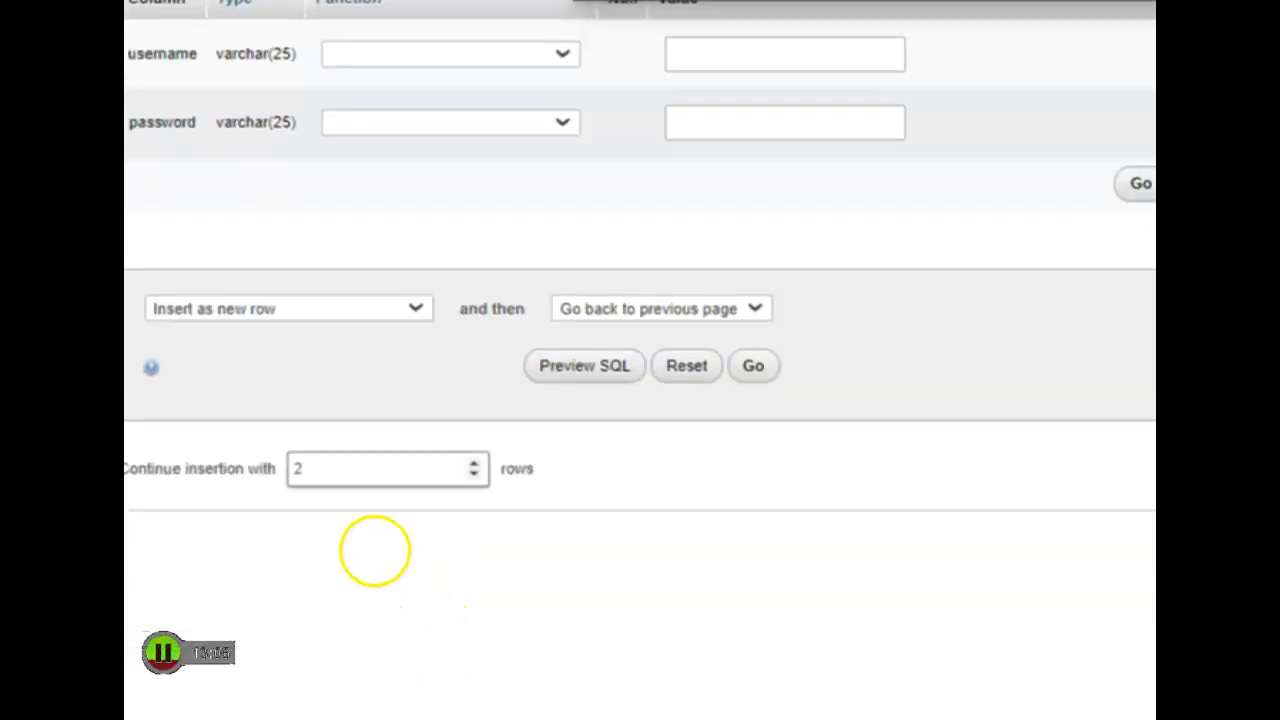
pyautogui.click(375, 565)
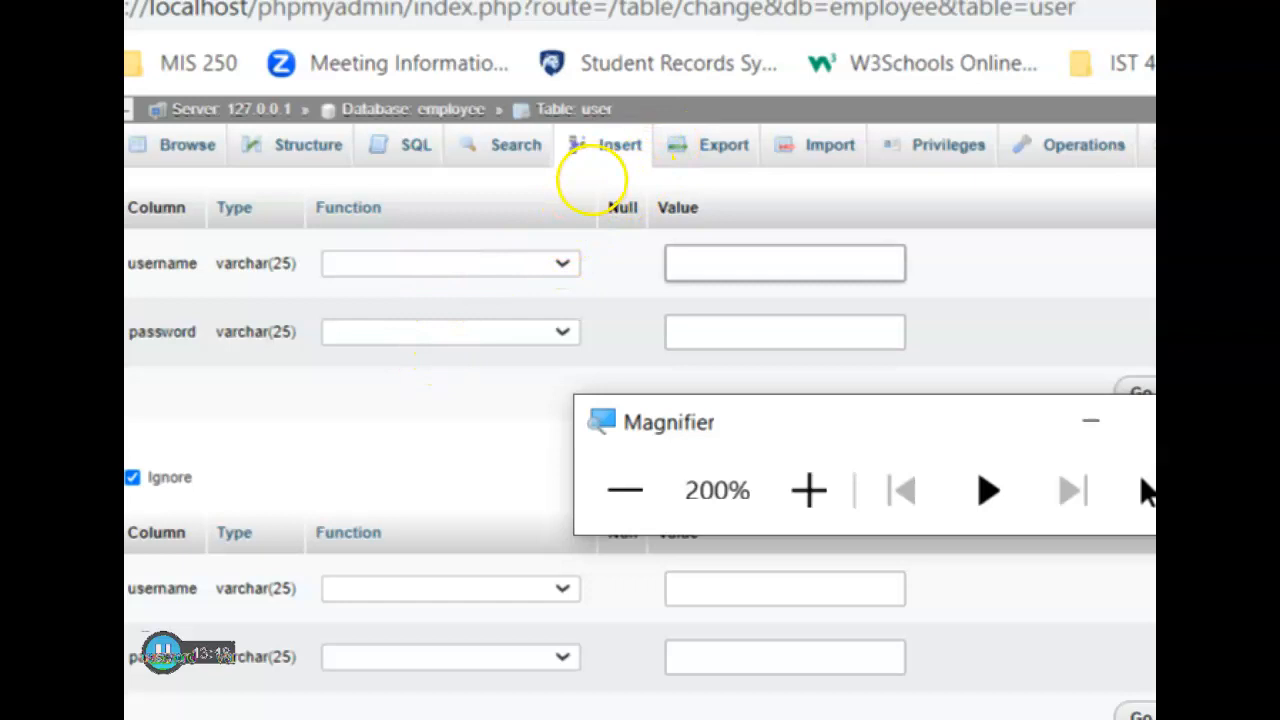
pyautogui.click(592, 180)
pyautogui.moveTo(586, 263); pyautogui.dragTo(437, 259)
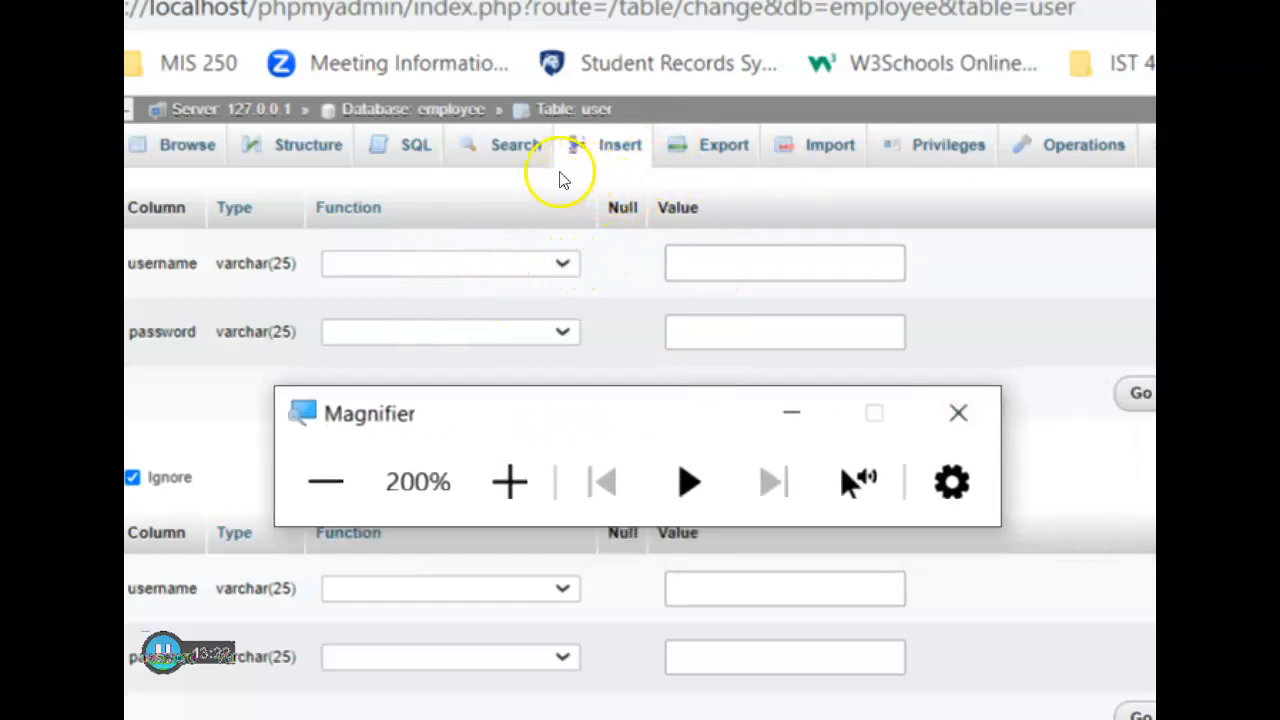
# - Fill in the first new row with username qwerty and the account password
pyautogui.click(559, 172)
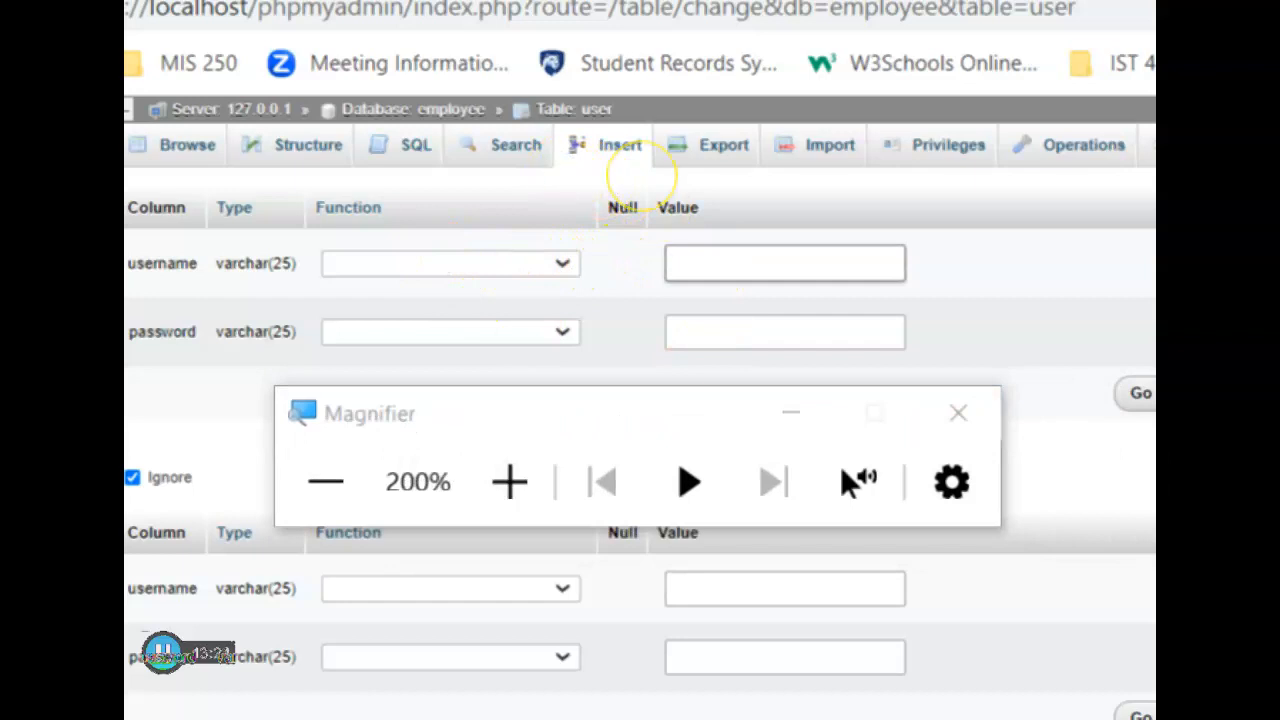
pyautogui.write('dwerty')
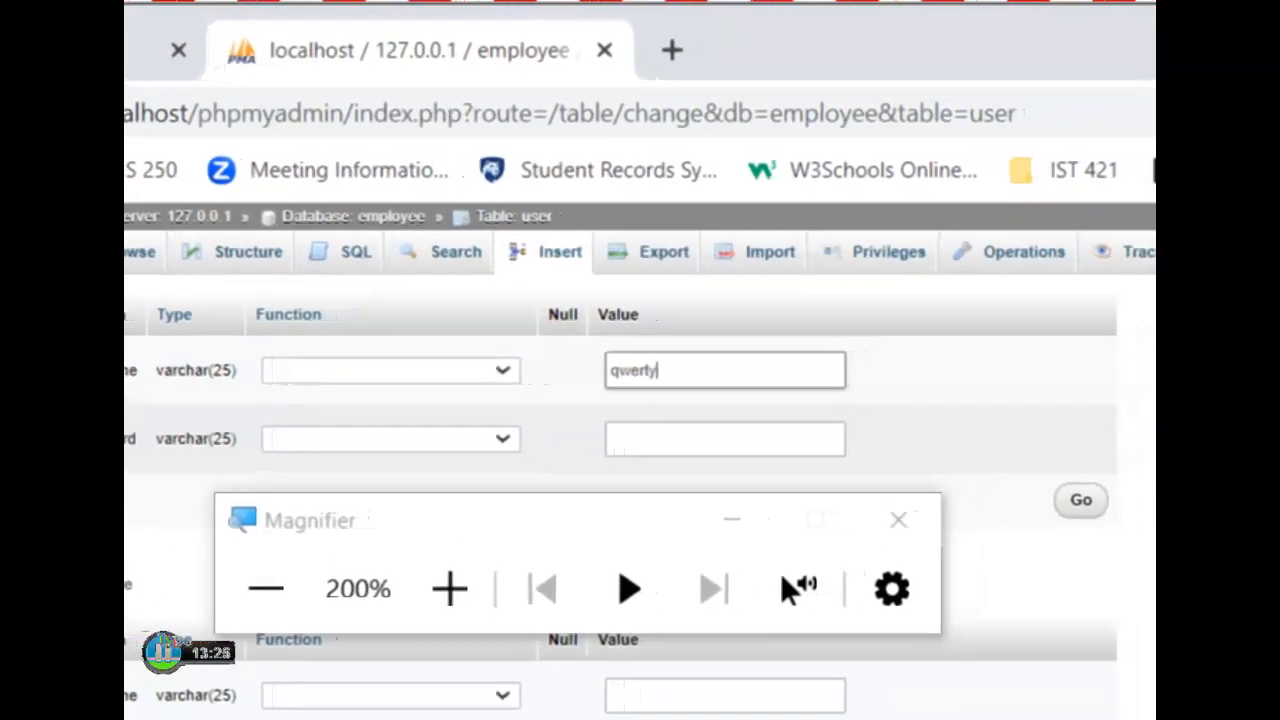
pyautogui.press('Tab')
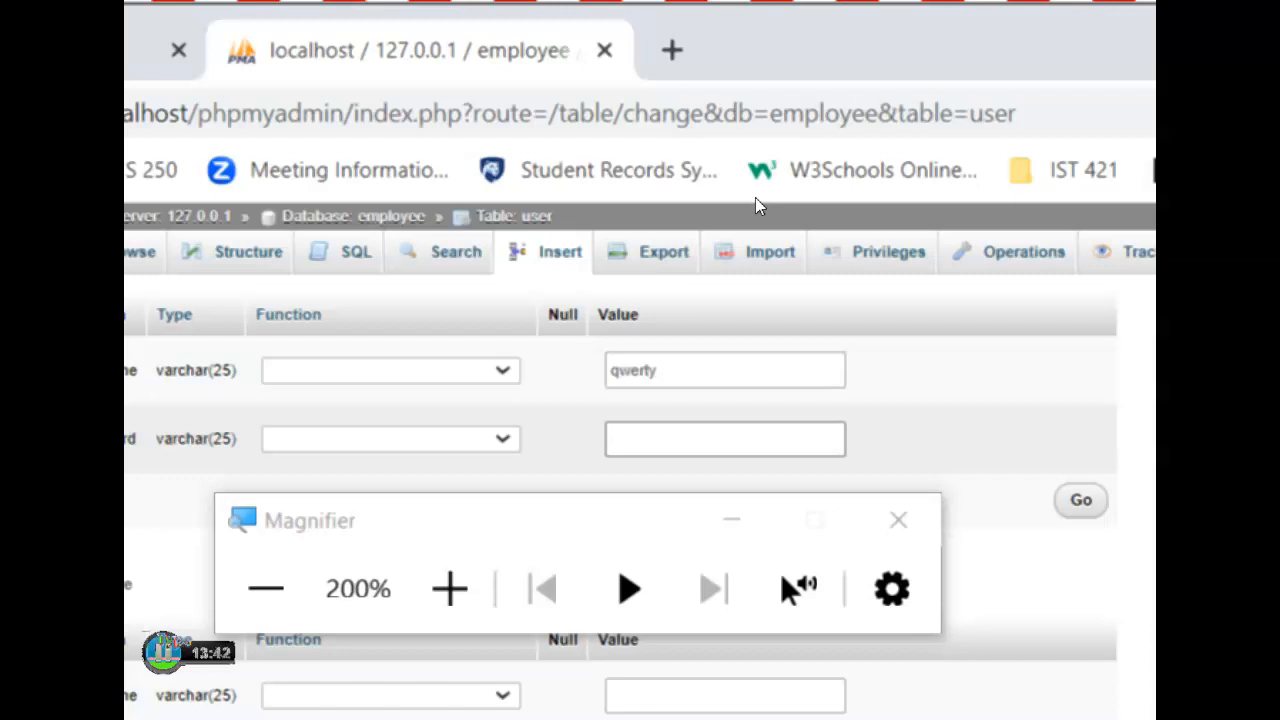
pyautogui.write('pass')
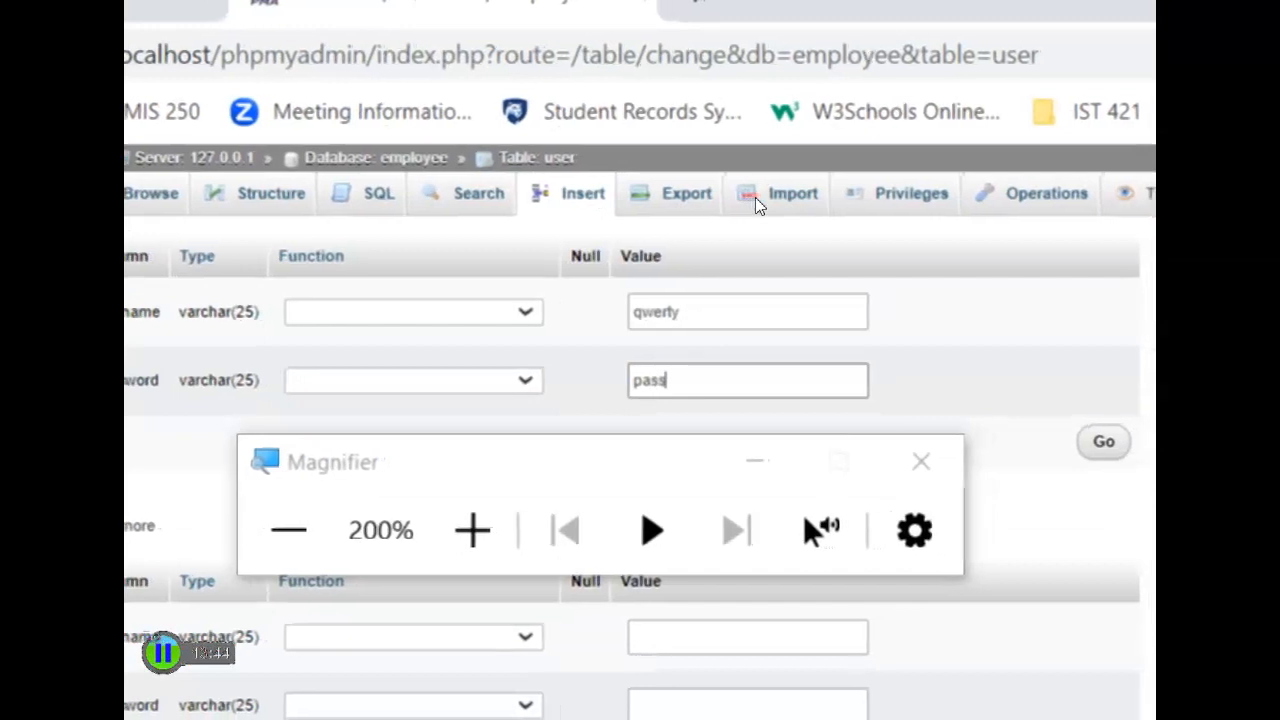
pyautogui.write('word')
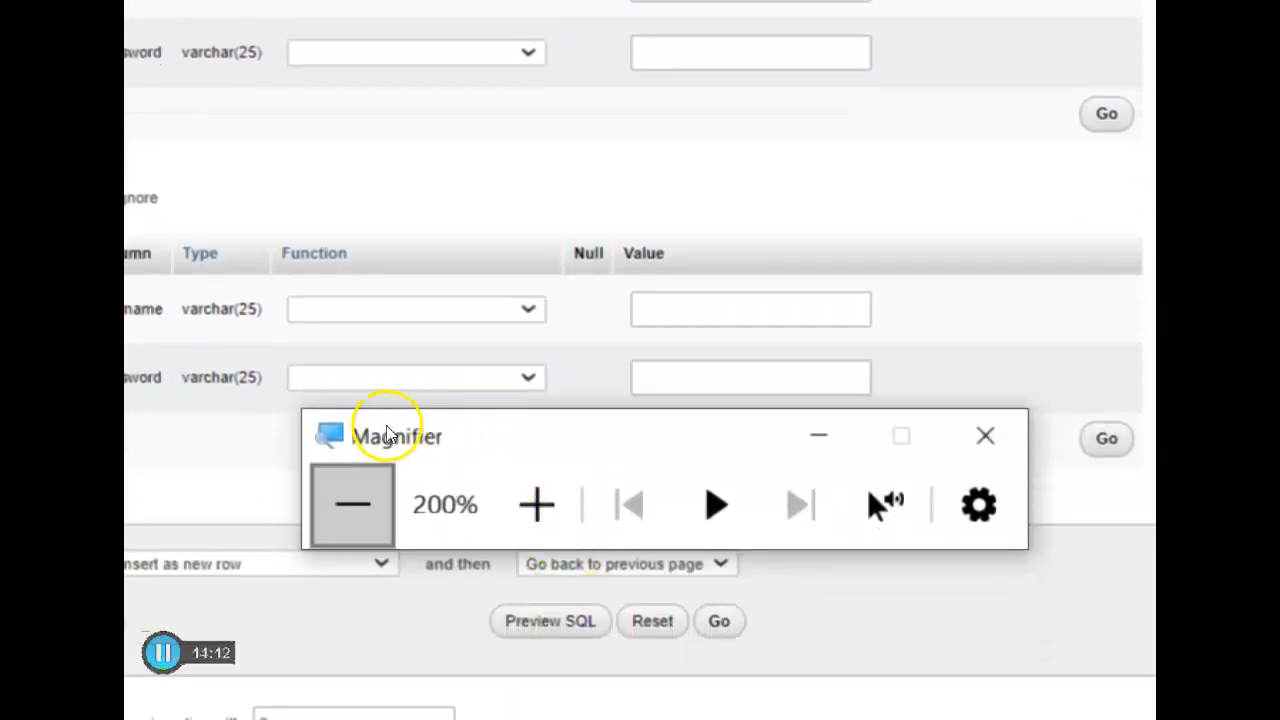
# - Restore 100% screen magnification, minimize Magnifier and browse the rows stored in the user table
pyautogui.click(353, 571)
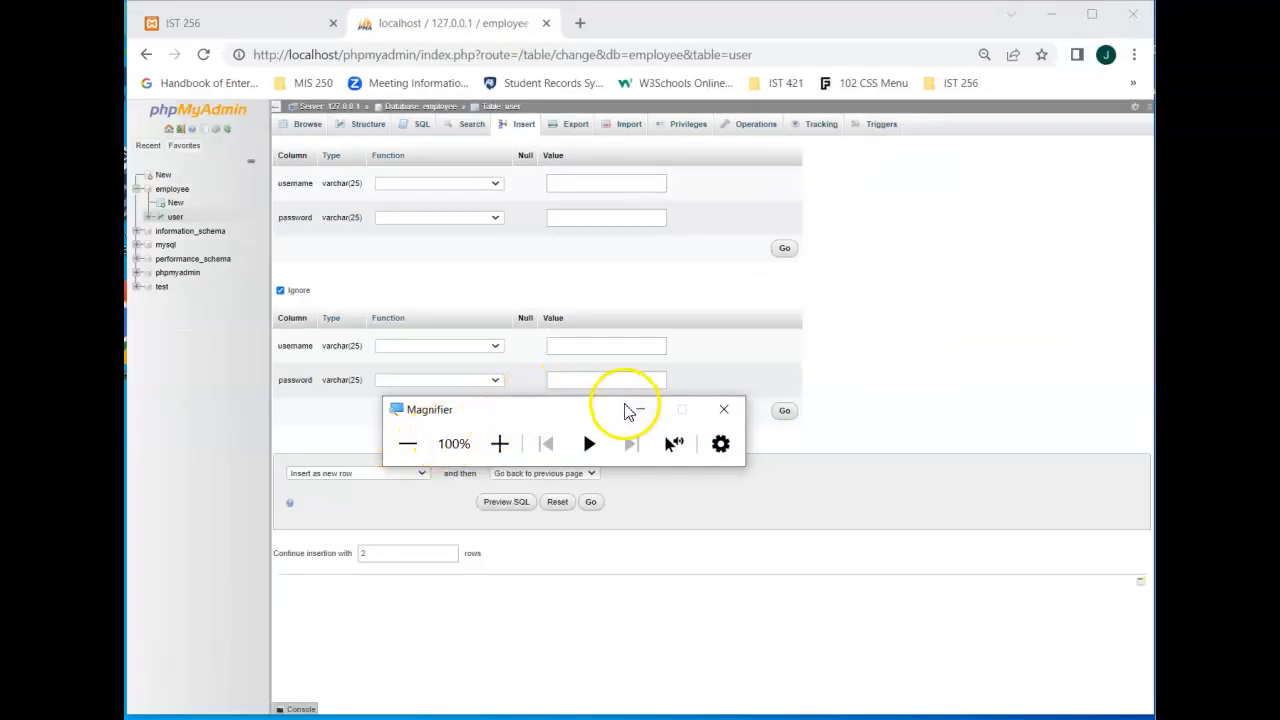
pyautogui.click(636, 412)
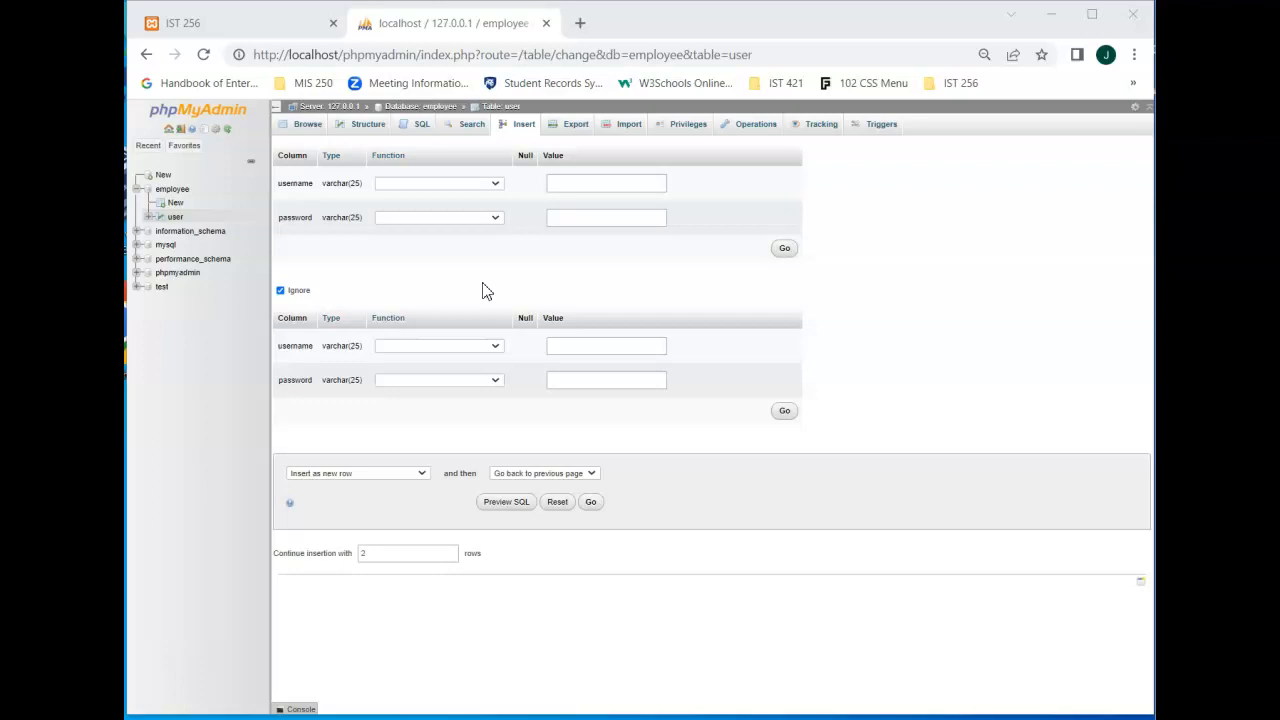
pyautogui.click(174, 218)
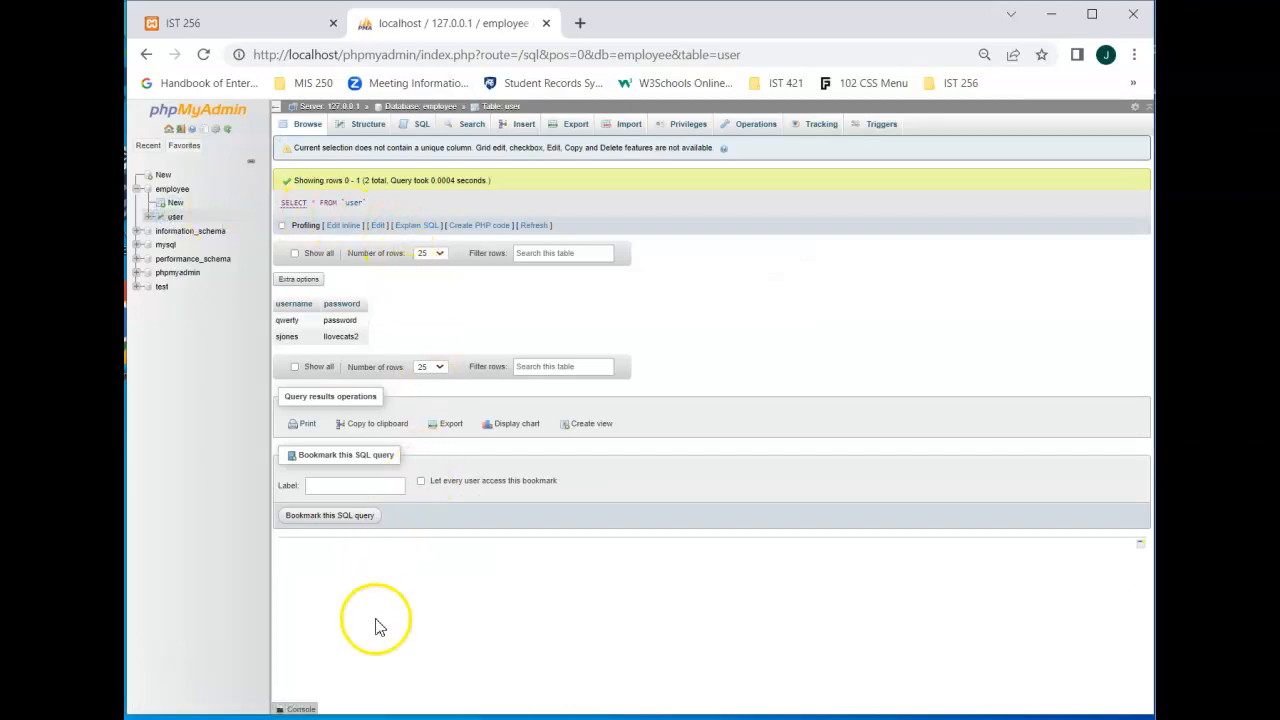
# - Examine the user table's username and password rows at 200% magnification, return to 100% and minimize Magnifier
pyautogui.click(480, 719)
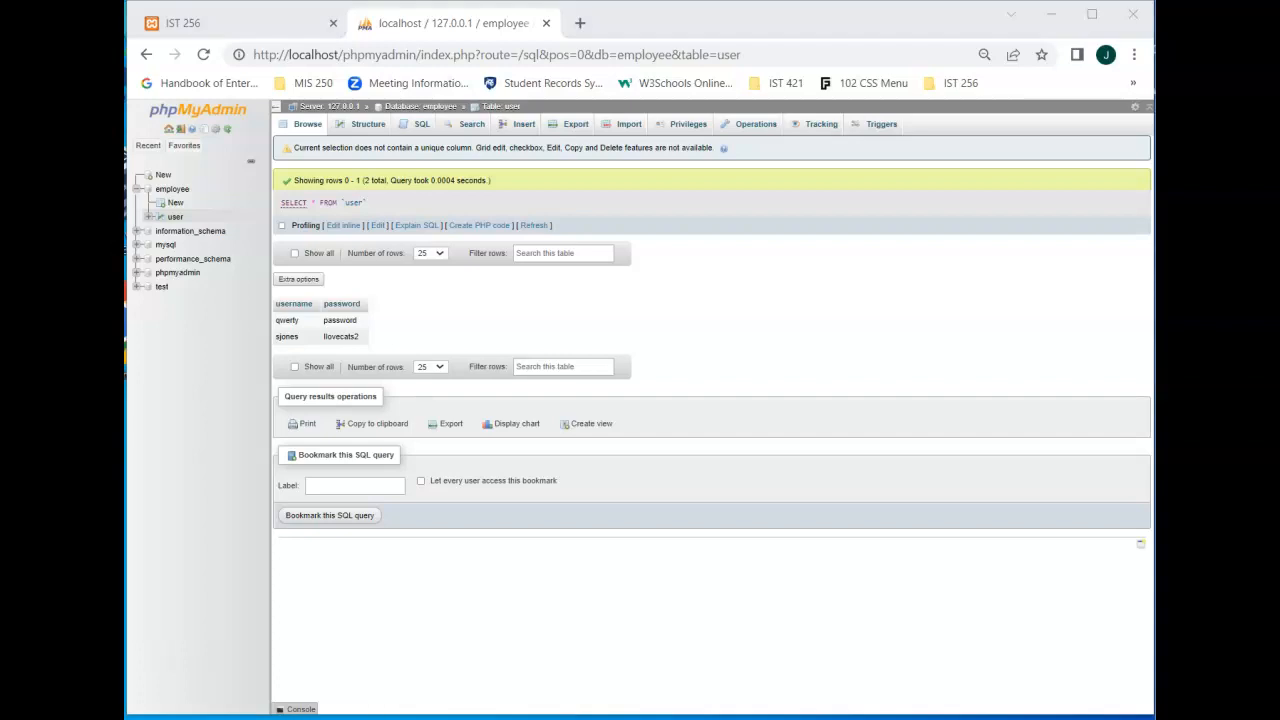
pyautogui.click(500, 443)
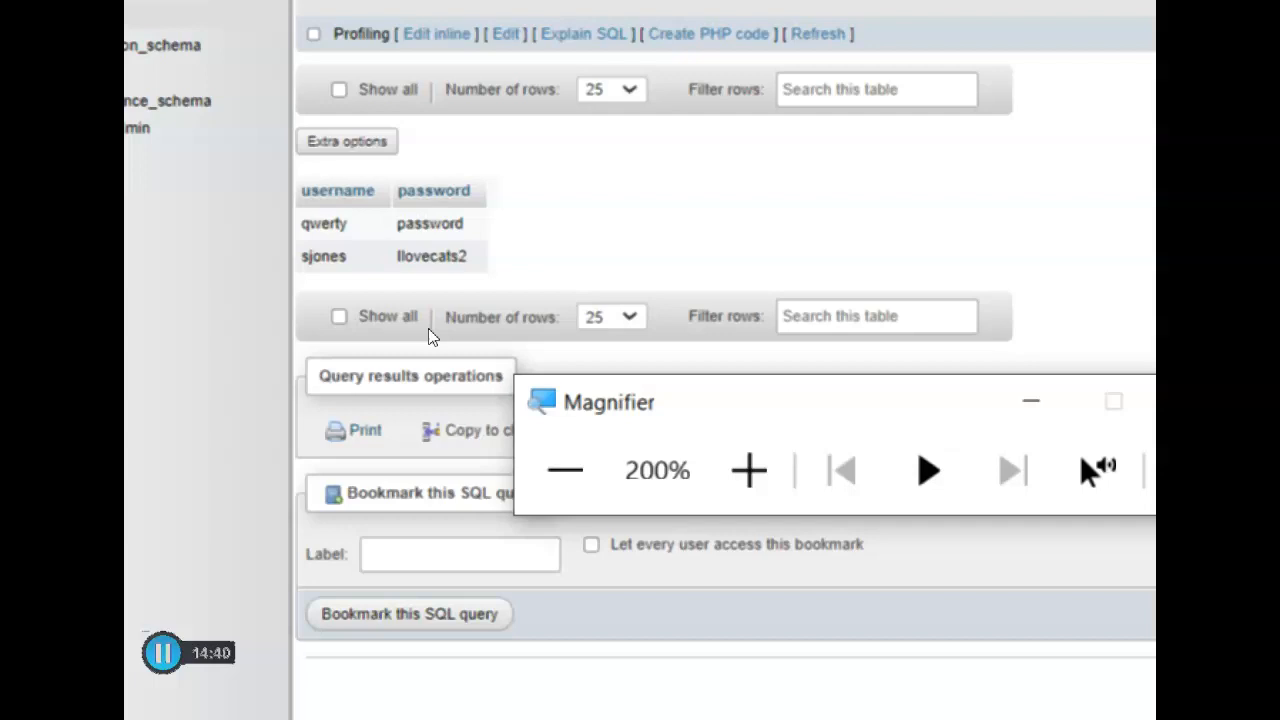
pyautogui.click(414, 457)
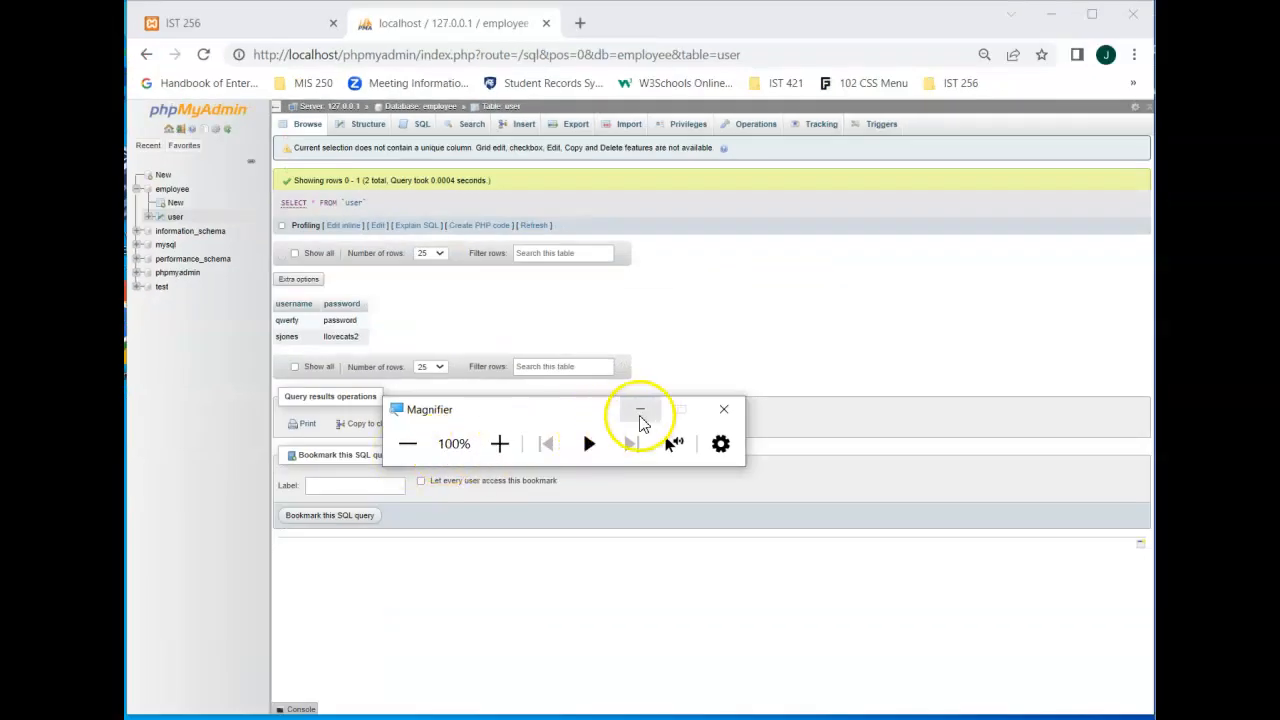
pyautogui.click(640, 410)
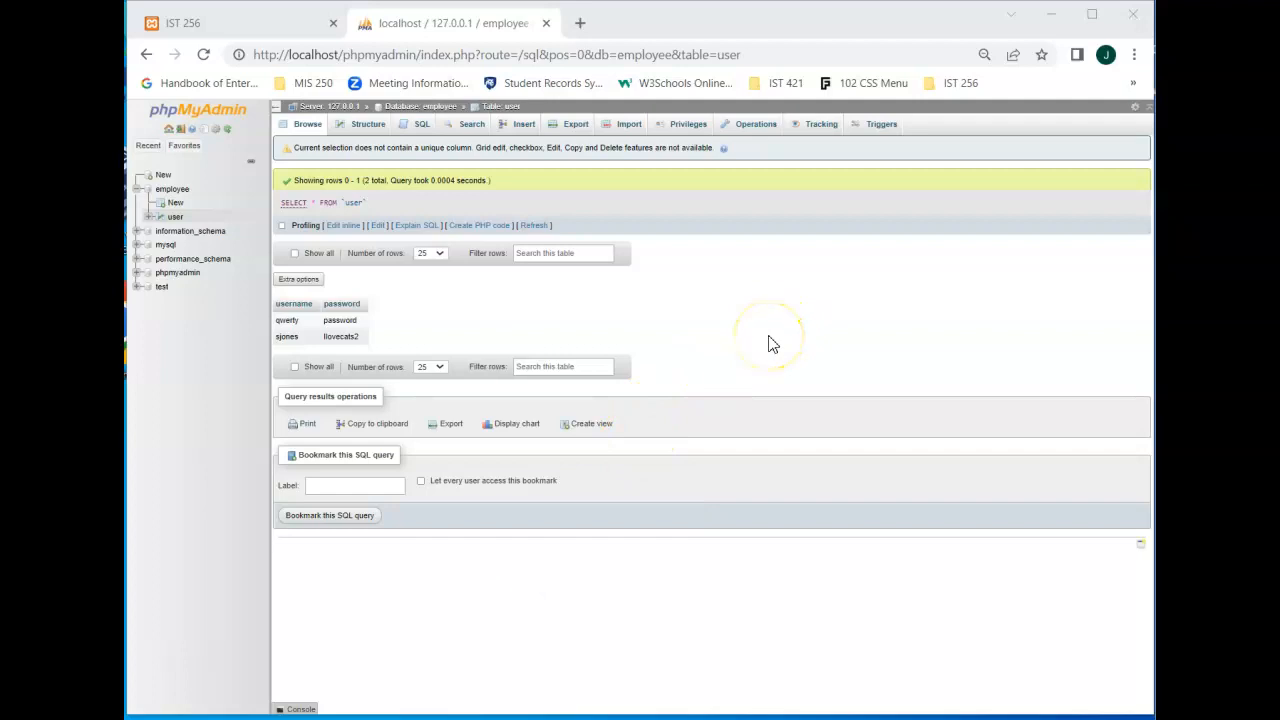